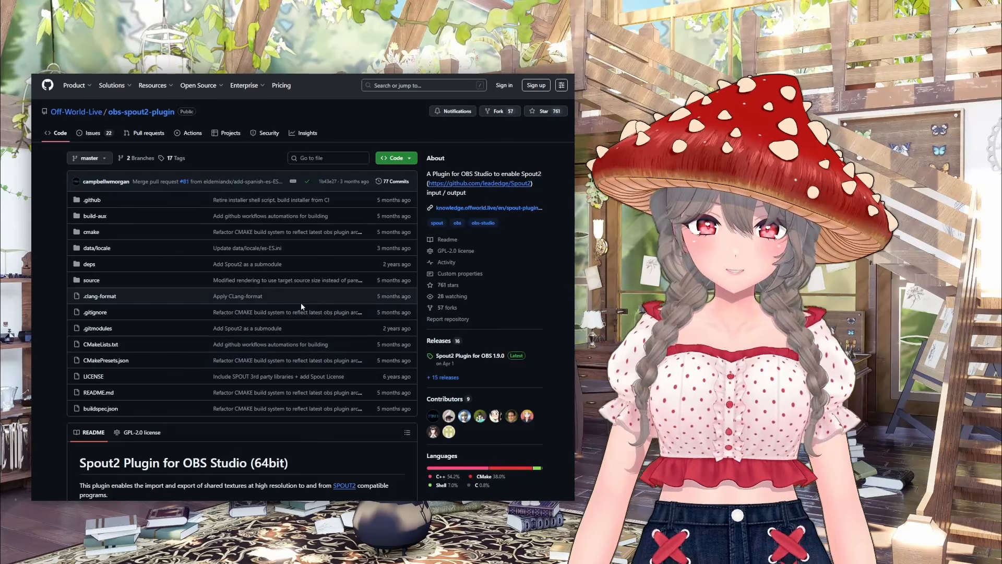
Step: Read through the Spout2 plugin repository's README, including its purpose and installation instructions
{"action": "scroll", "coordinate": [301, 307], "scroll_direction": "down", "scroll_amount": 6}
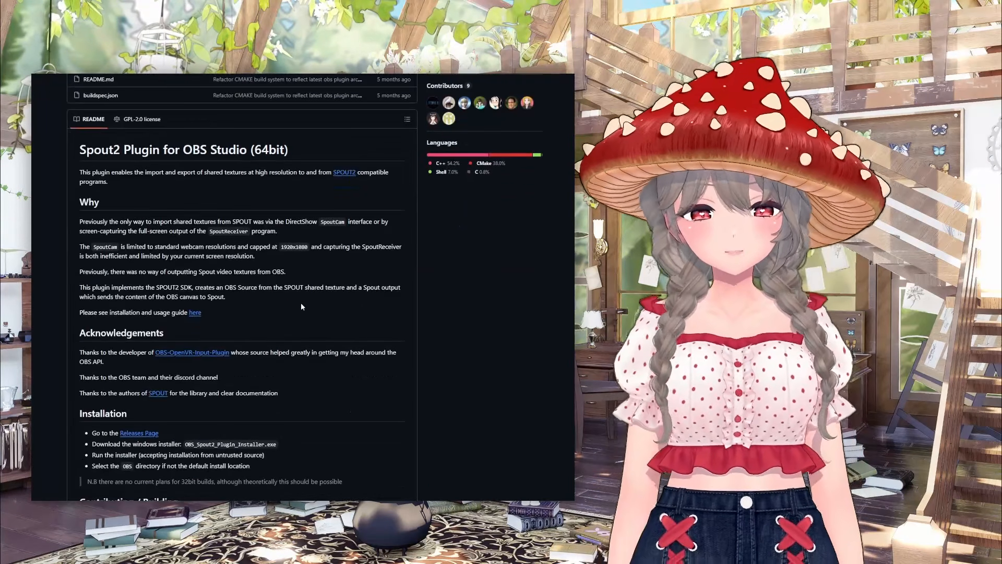
{"action": "scroll", "coordinate": [301, 307], "scroll_direction": "down", "scroll_amount": 3}
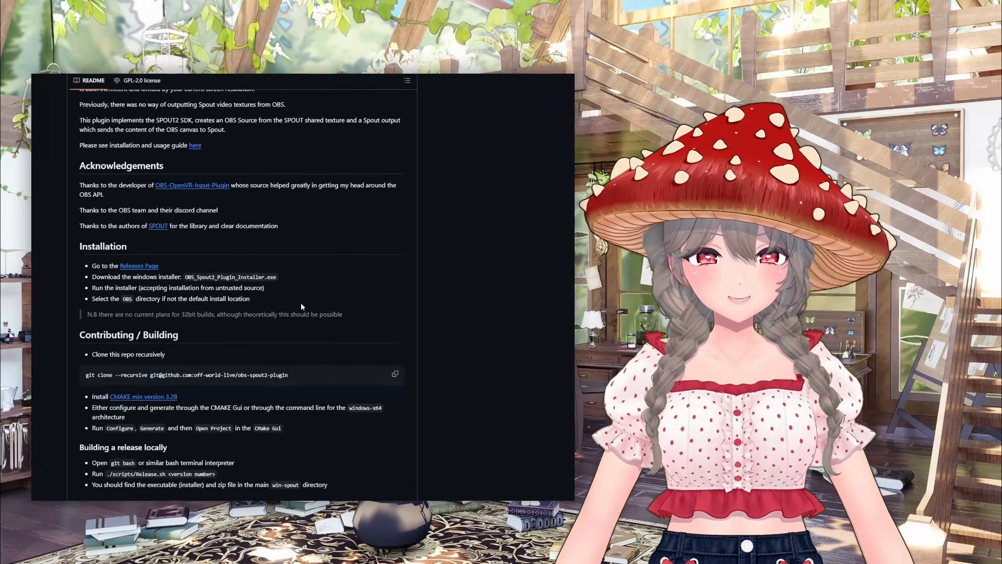
{"action": "scroll", "coordinate": [301, 306], "scroll_direction": "down", "scroll_amount": 3}
{"action": "scroll", "coordinate": [301, 306], "scroll_direction": "down", "scroll_amount": 3}
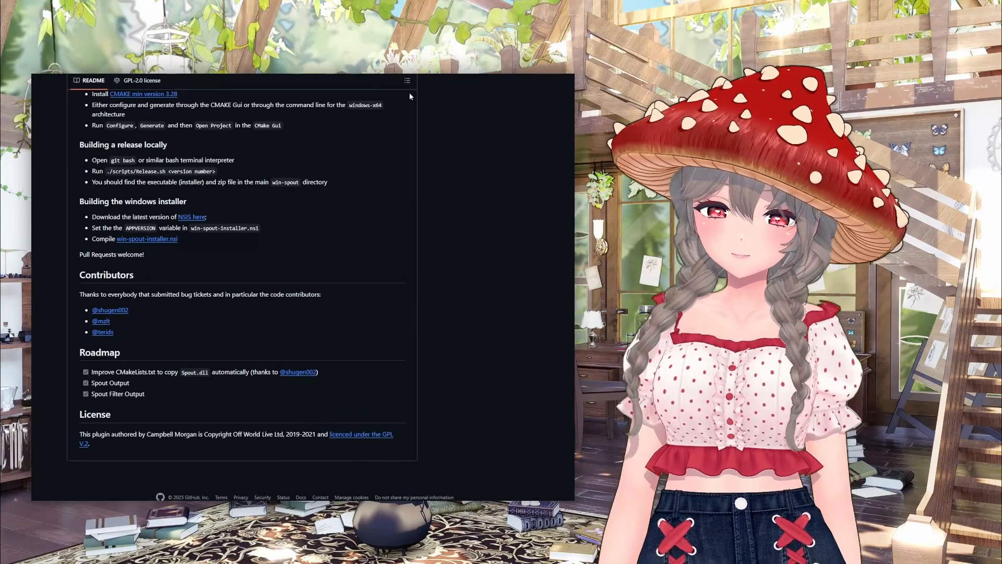
{"action": "scroll", "coordinate": [412, 185], "scroll_direction": "up", "scroll_amount": 15}
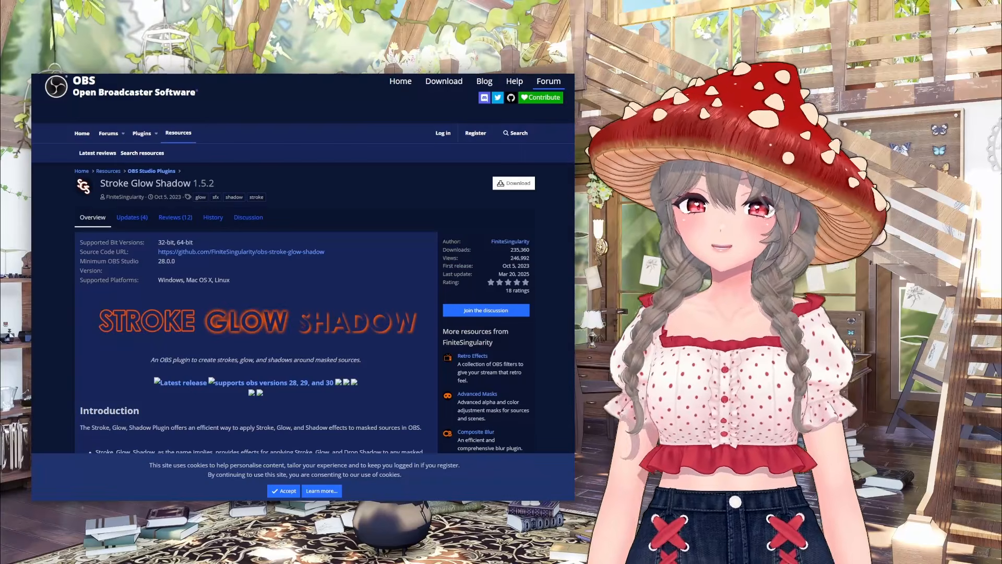
Step: Review the Stroke Glow Shadow plugin's overview, covering its stroke, glow and shadow effects, fill types and source versus filter use
{"action": "scroll", "coordinate": [381, 139], "scroll_direction": "down", "scroll_amount": 1}
{"action": "scroll", "coordinate": [381, 137], "scroll_direction": "down", "scroll_amount": 2}
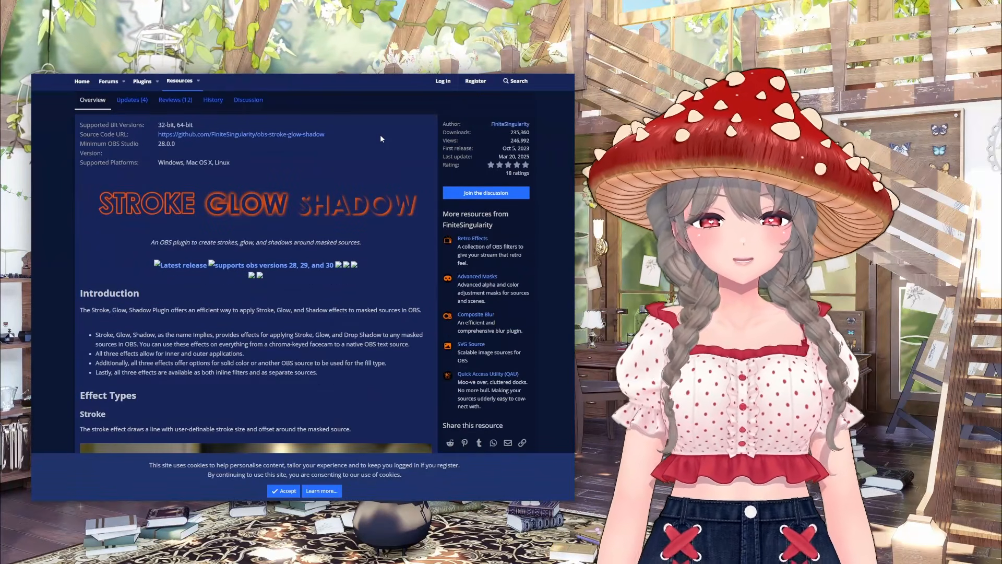
{"action": "scroll", "coordinate": [380, 137], "scroll_direction": "down", "scroll_amount": 4}
{"action": "scroll", "coordinate": [380, 134], "scroll_direction": "down", "scroll_amount": 8}
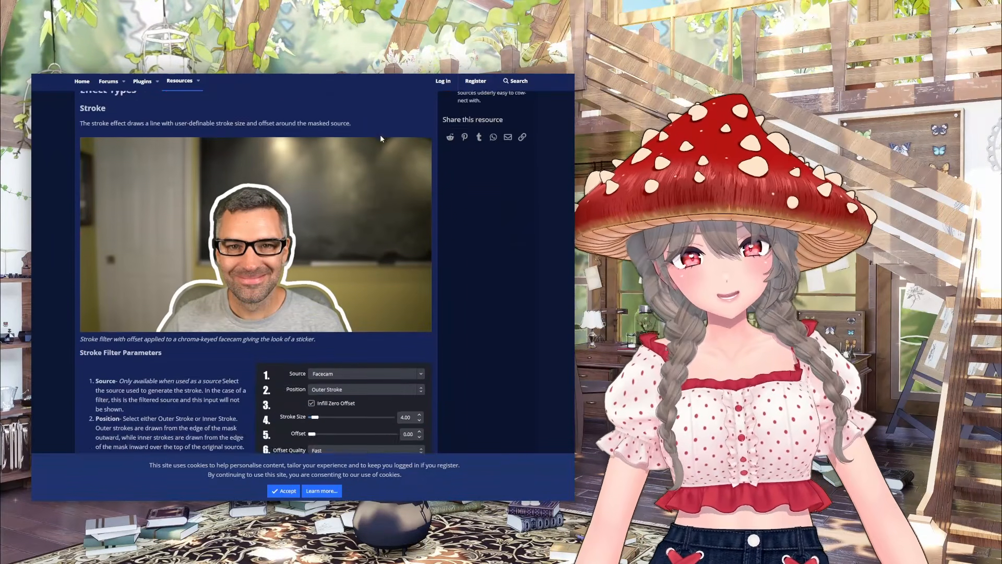
{"action": "scroll", "coordinate": [382, 139], "scroll_direction": "down", "scroll_amount": 9}
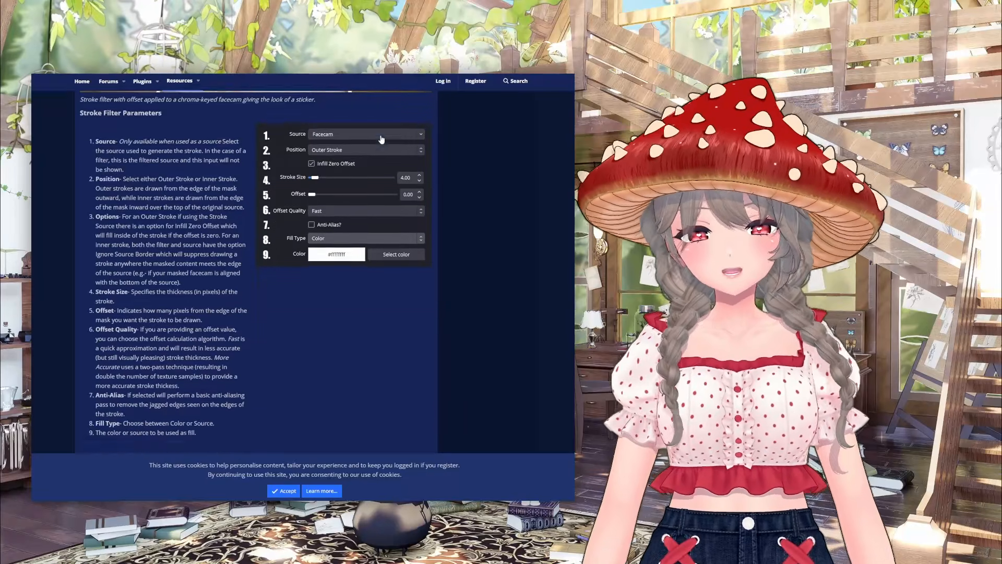
{"action": "scroll", "coordinate": [380, 138], "scroll_direction": "down", "scroll_amount": 9}
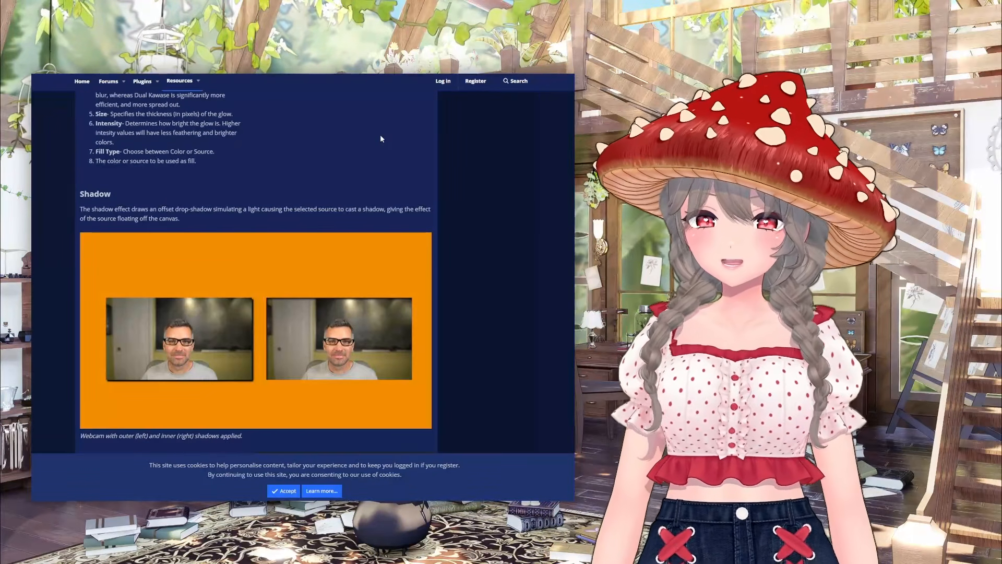
{"action": "scroll", "coordinate": [380, 138], "scroll_direction": "down", "scroll_amount": 9}
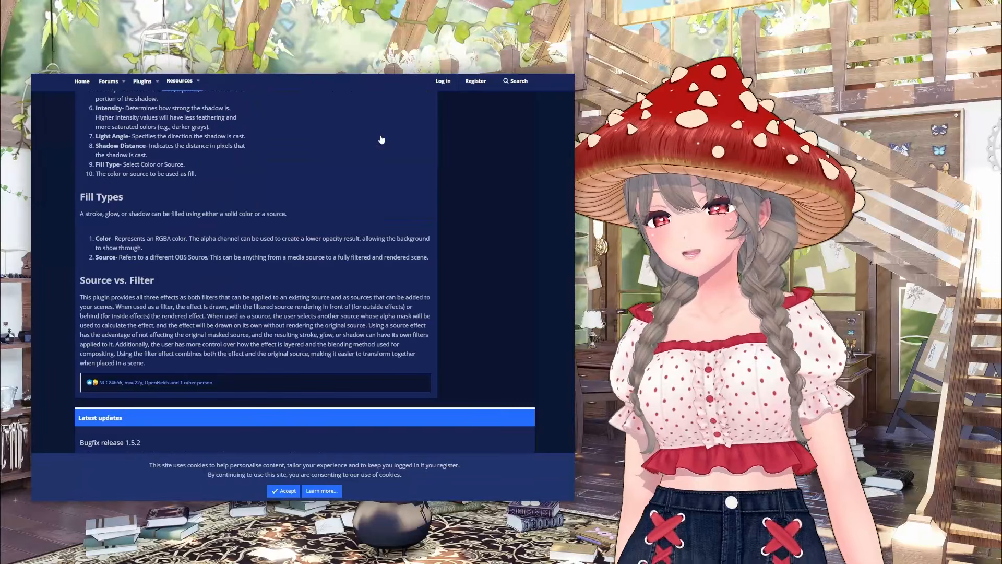
{"action": "key", "text": "Home"}
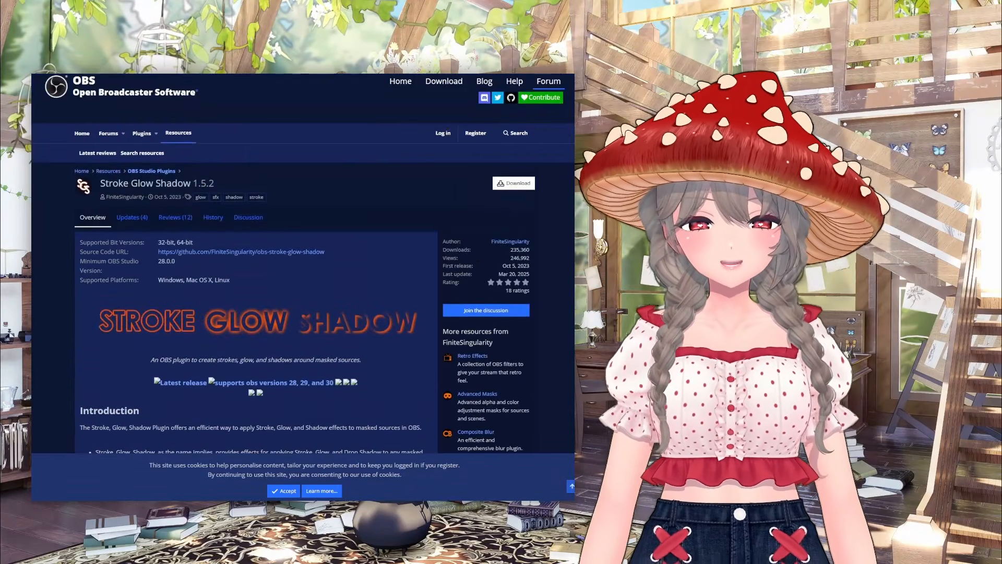
Step: Open the Stroke Glow Shadow plugin's source code repository and look through its contents
{"action": "left_click", "coordinate": [227, 252]}
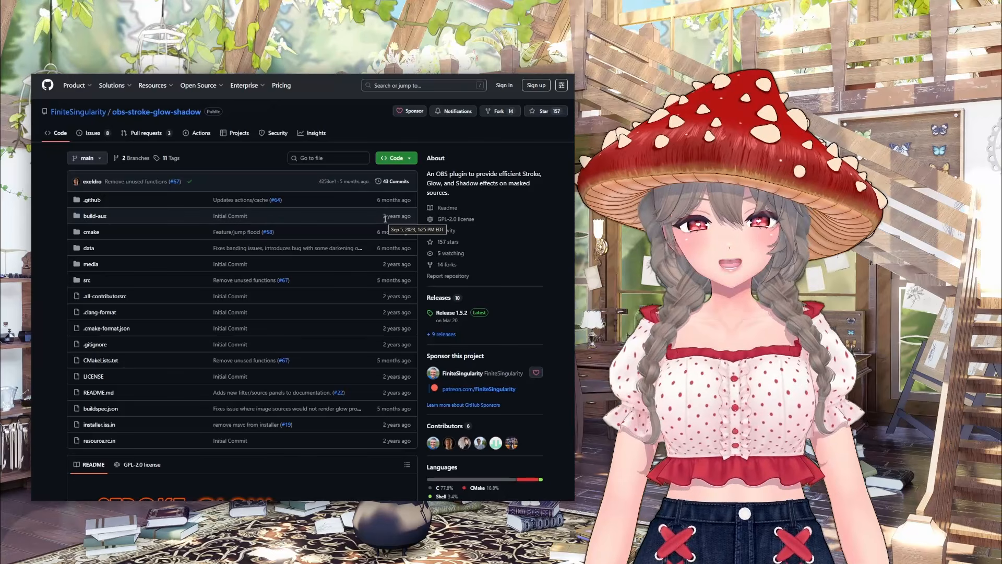
{"action": "scroll", "coordinate": [385, 219], "scroll_direction": "down", "scroll_amount": 3}
{"action": "scroll", "coordinate": [385, 220], "scroll_direction": "down", "scroll_amount": 7}
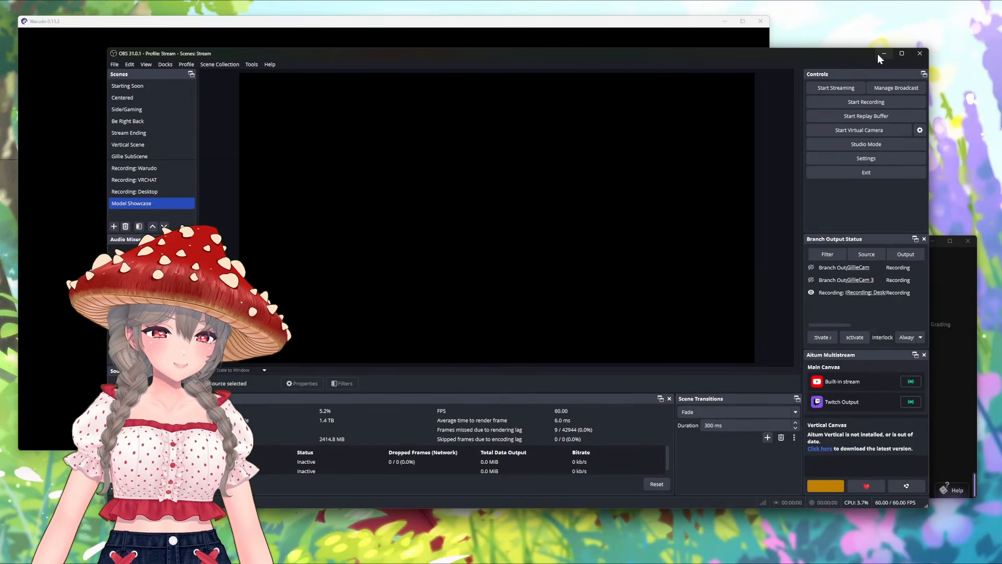
Step: Switch to Warudo and enable Spout output for the Wide Camera
{"action": "left_click", "coordinate": [716, 27]}
{"action": "left_click", "coordinate": [960, 264]}
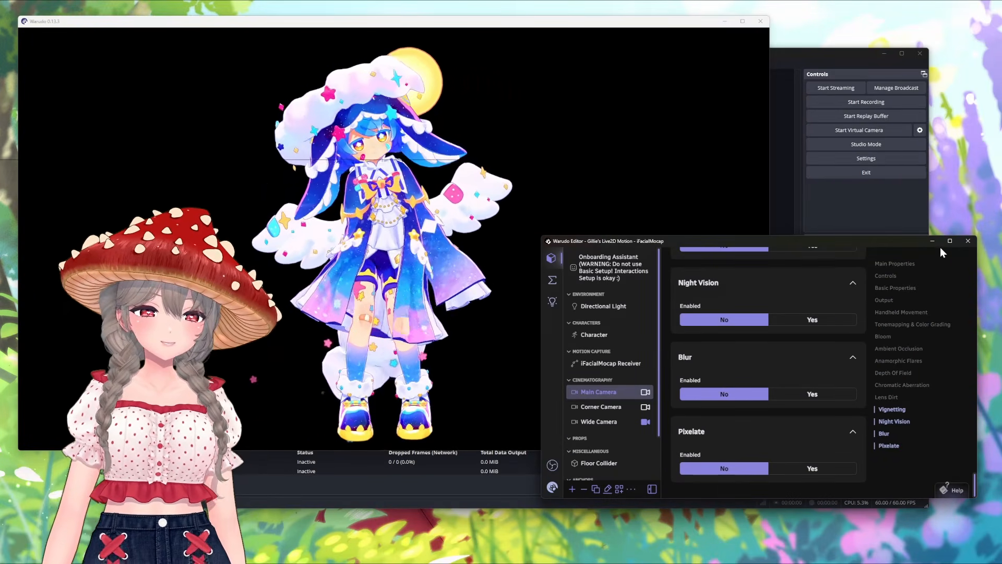
{"action": "scroll", "coordinate": [610, 369], "scroll_direction": "down", "scroll_amount": 1}
{"action": "left_click", "coordinate": [599, 384]}
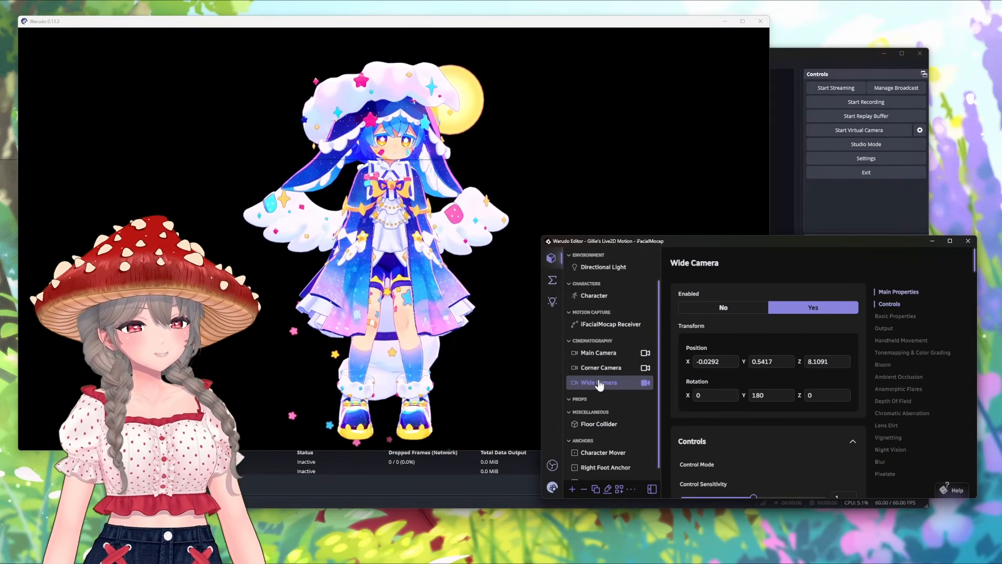
{"action": "scroll", "coordinate": [767, 366], "scroll_direction": "down", "scroll_amount": 3}
{"action": "scroll", "coordinate": [686, 327], "scroll_direction": "down", "scroll_amount": 3}
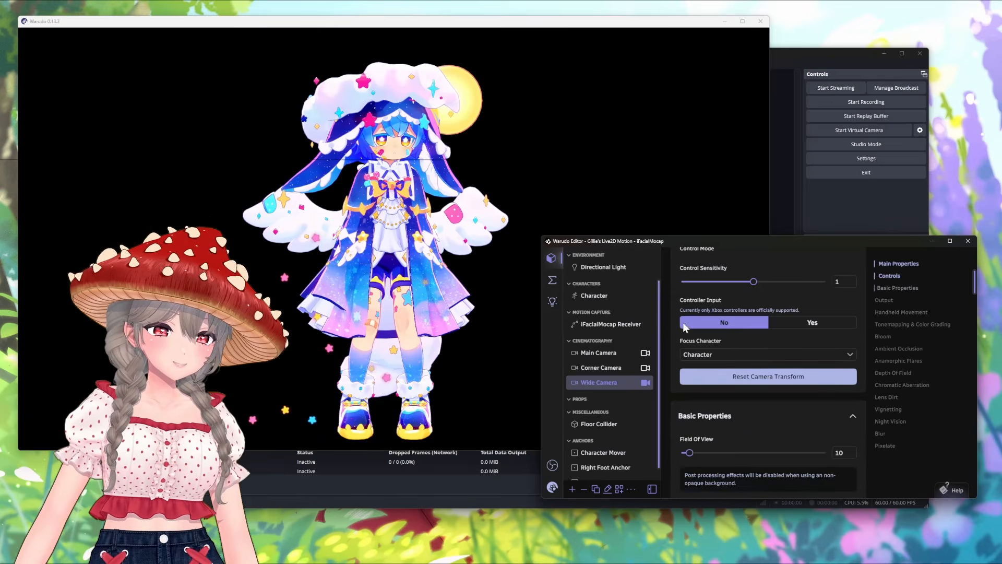
{"action": "scroll", "coordinate": [684, 328], "scroll_direction": "down", "scroll_amount": 10}
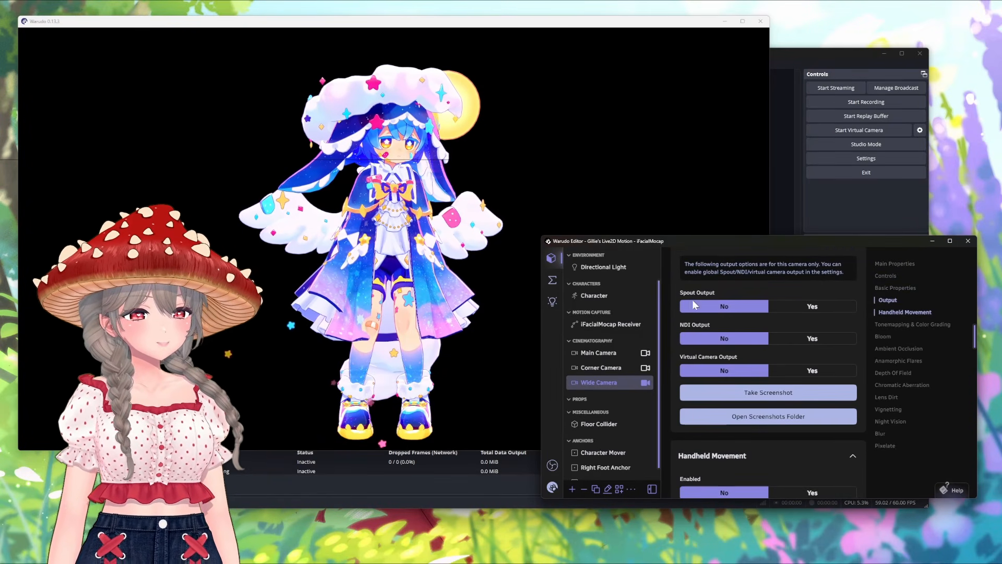
{"action": "left_click", "coordinate": [814, 308]}
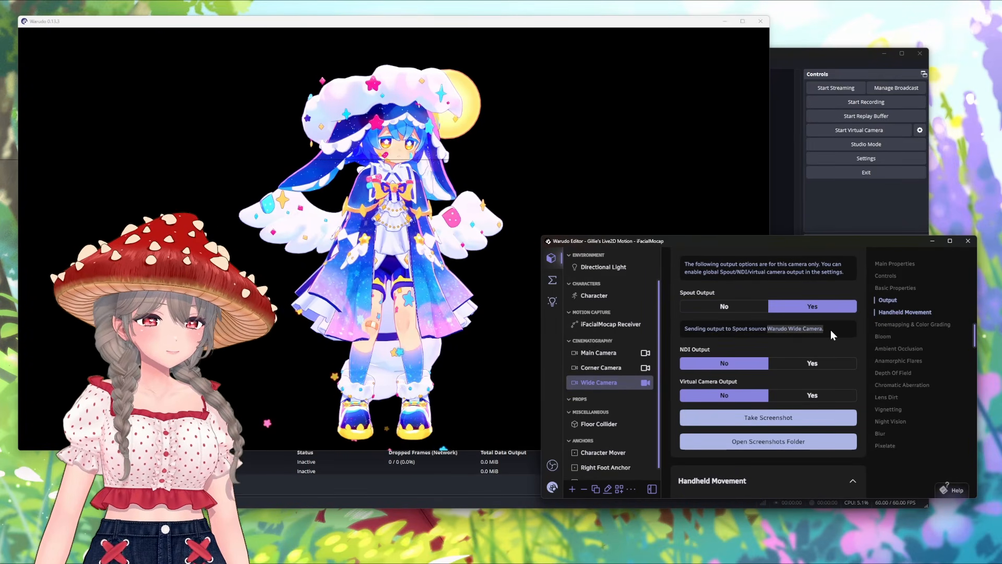
{"action": "left_click", "coordinate": [832, 330]}
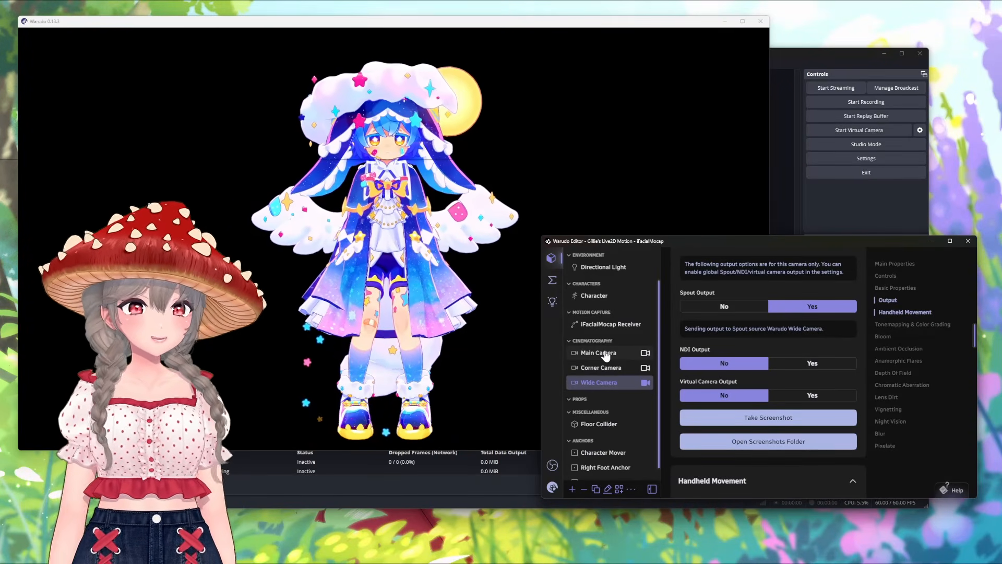
Step: Make the Main Camera the active view and reframe the character as a head-and-upper-body shot
{"action": "left_click", "coordinate": [605, 356]}
{"action": "left_click", "coordinate": [646, 353]}
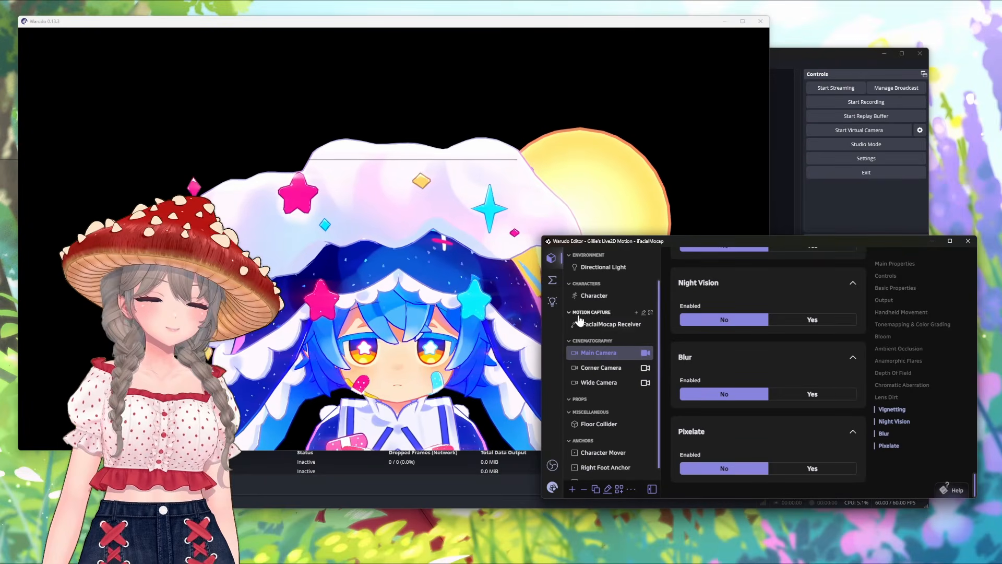
{"action": "left_click", "coordinate": [478, 329]}
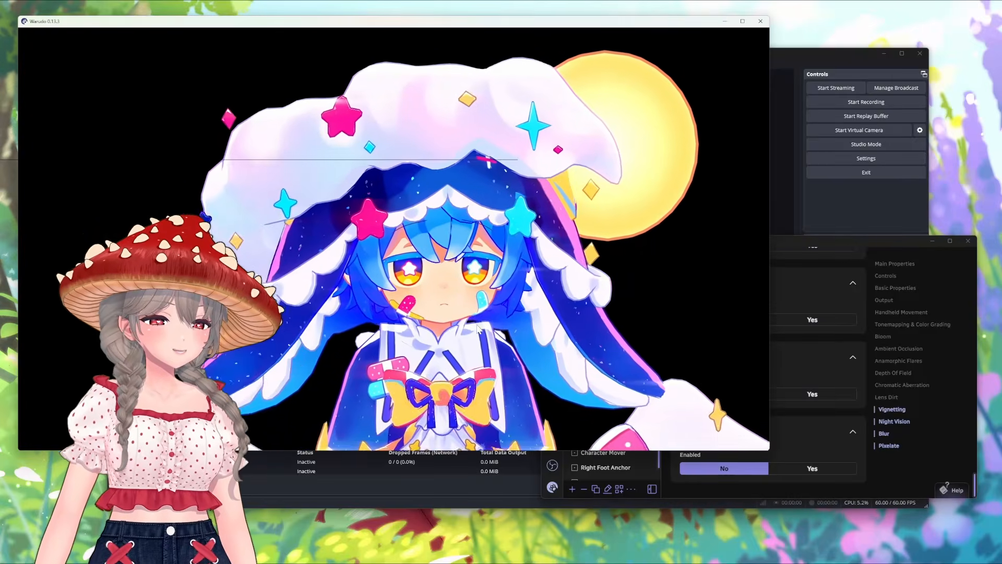
{"action": "scroll", "coordinate": [477, 329], "scroll_direction": "down", "scroll_amount": 2}
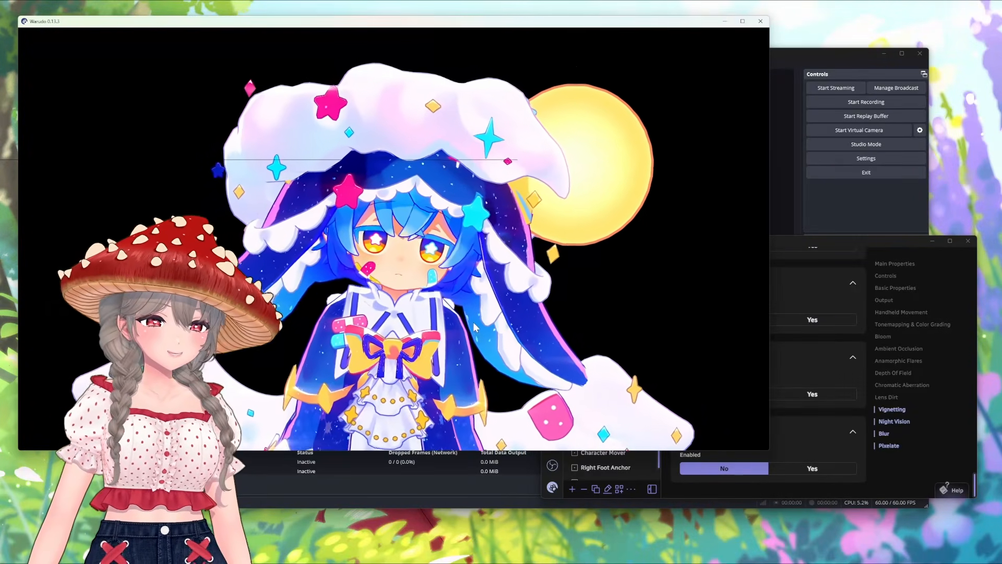
{"action": "scroll", "coordinate": [480, 327], "scroll_direction": "up", "scroll_amount": 2}
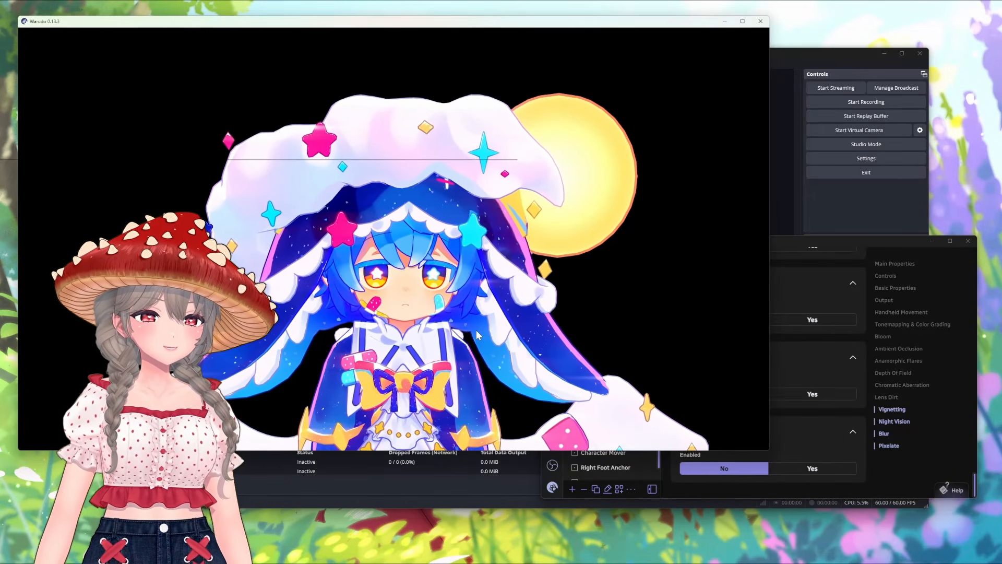
{"action": "scroll", "coordinate": [476, 330], "scroll_direction": "up", "scroll_amount": 2}
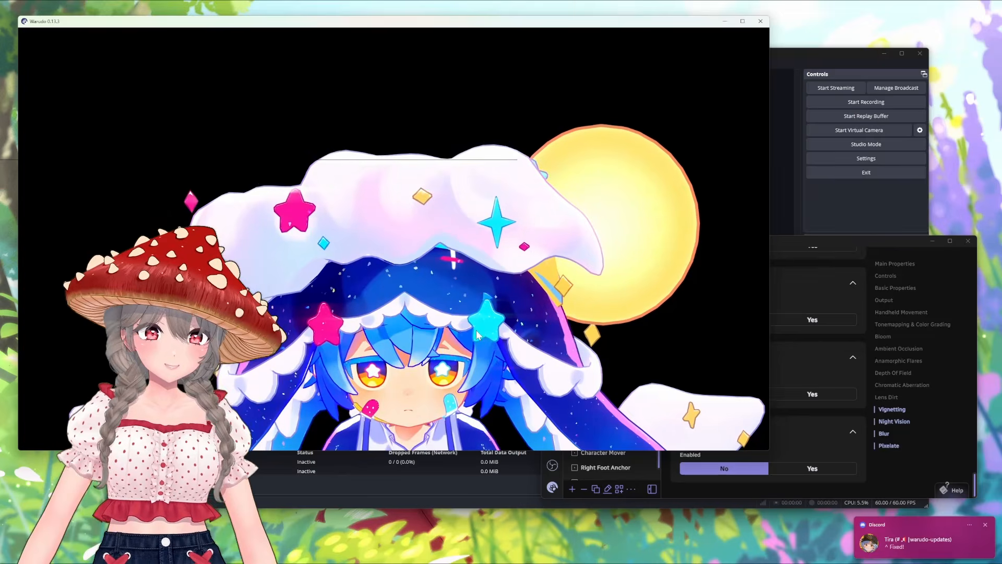
{"action": "scroll", "coordinate": [476, 330], "scroll_direction": "down", "scroll_amount": 2}
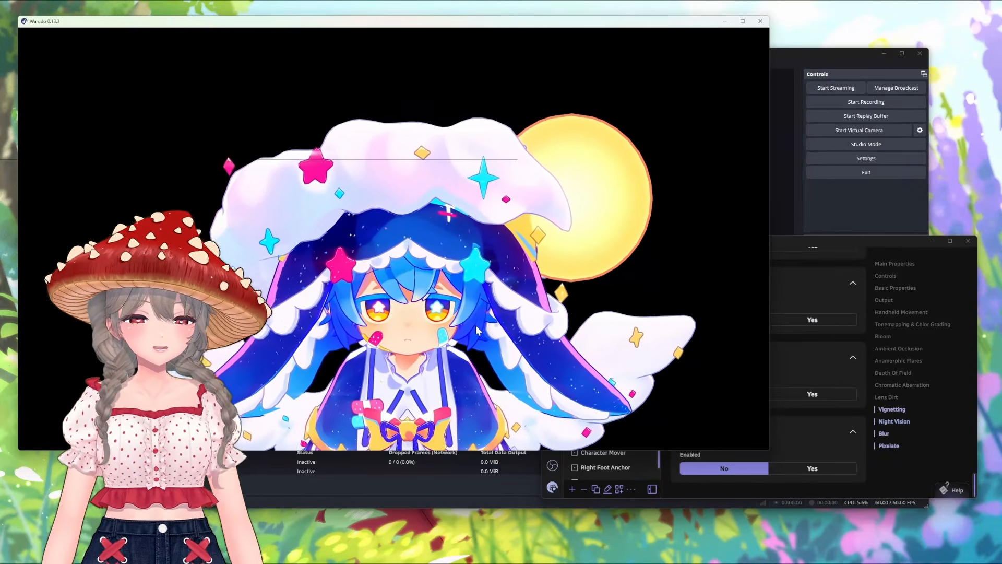
Step: Hide the Item_Wing mesh in the character's mesh settings
{"action": "left_click", "coordinate": [555, 474]}
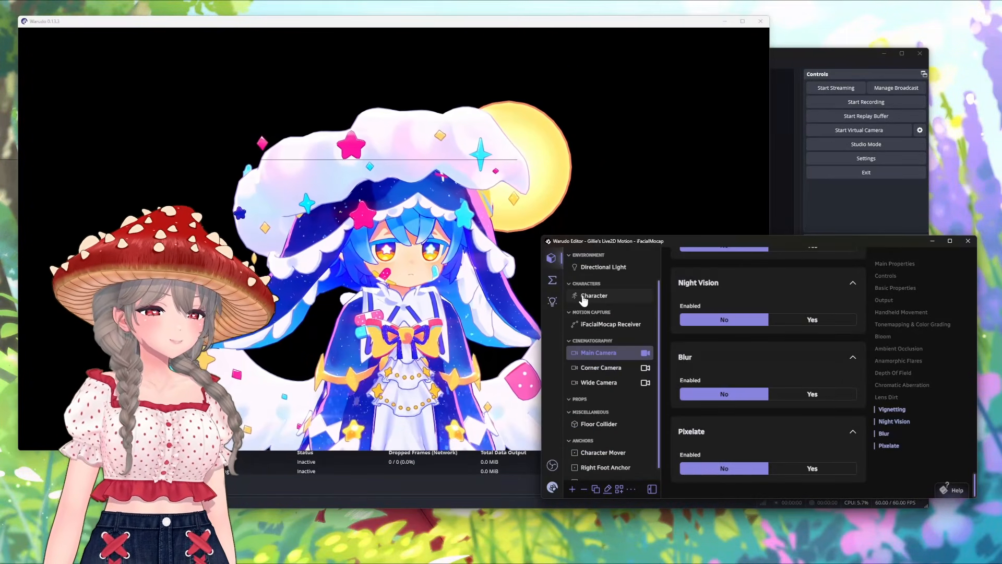
{"action": "left_click", "coordinate": [584, 297]}
{"action": "left_click", "coordinate": [887, 349]}
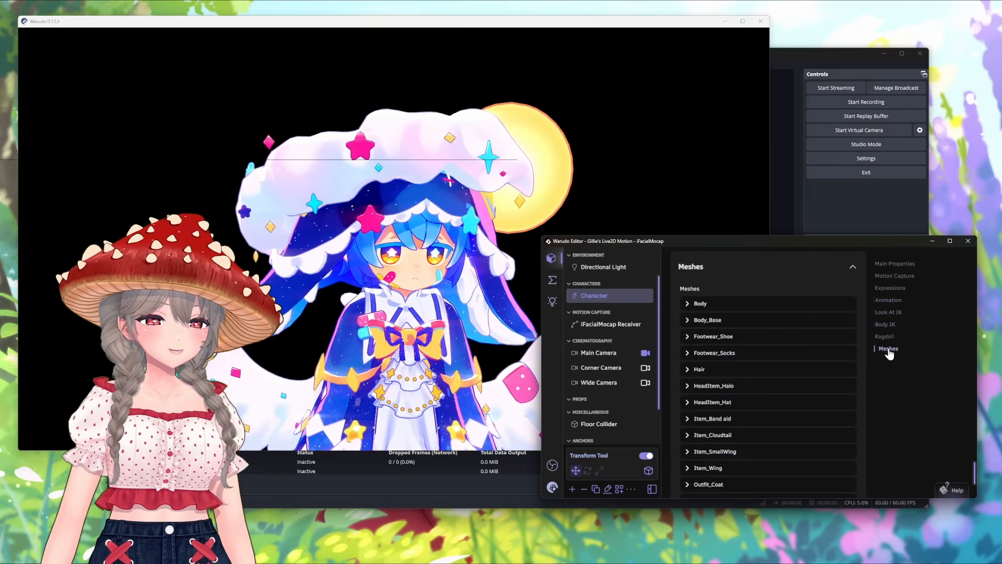
{"action": "scroll", "coordinate": [828, 379], "scroll_direction": "down", "scroll_amount": 3}
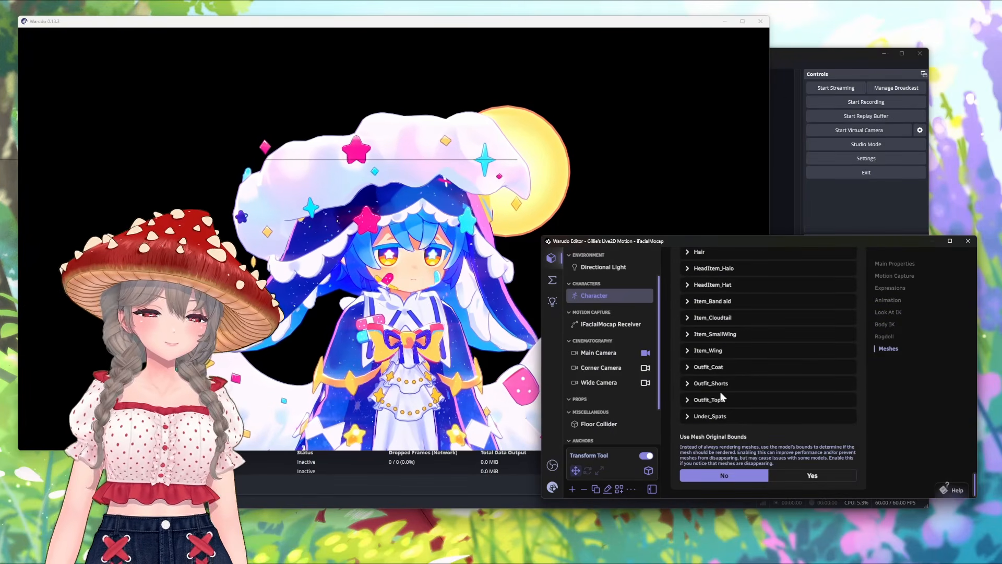
{"action": "left_click", "coordinate": [713, 351]}
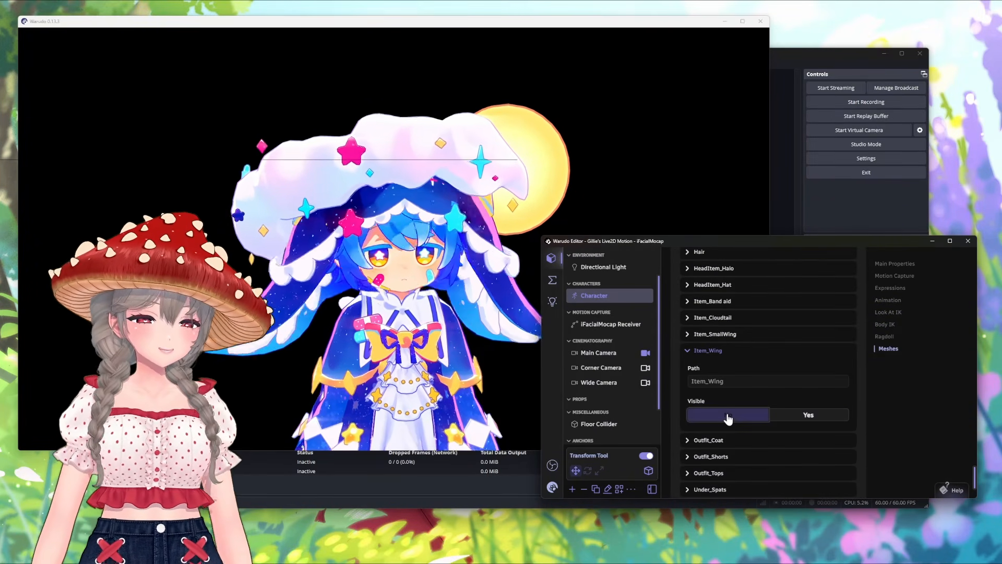
Step: Enable Spout output for the Main Camera
{"action": "left_click", "coordinate": [605, 357]}
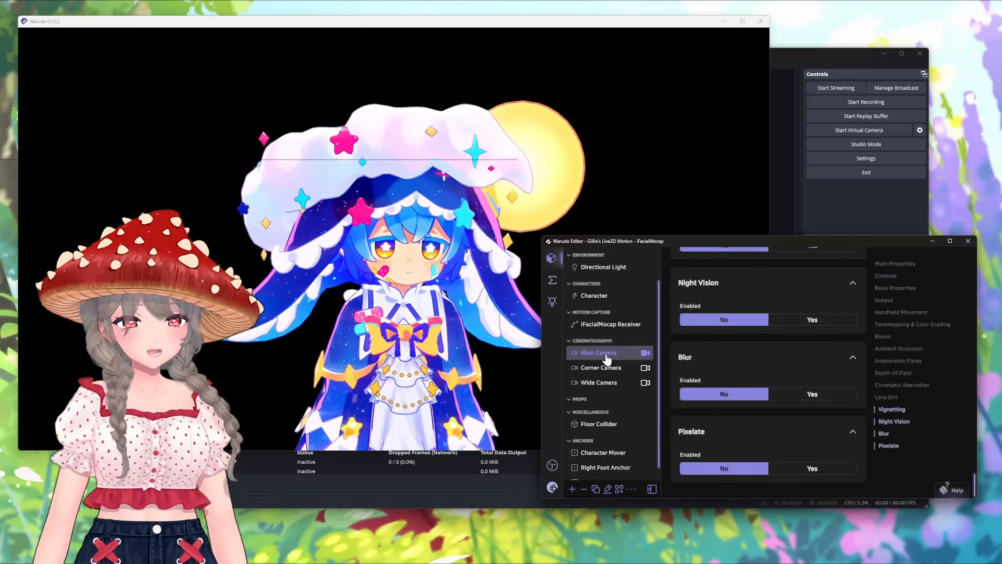
{"action": "left_click", "coordinate": [886, 302]}
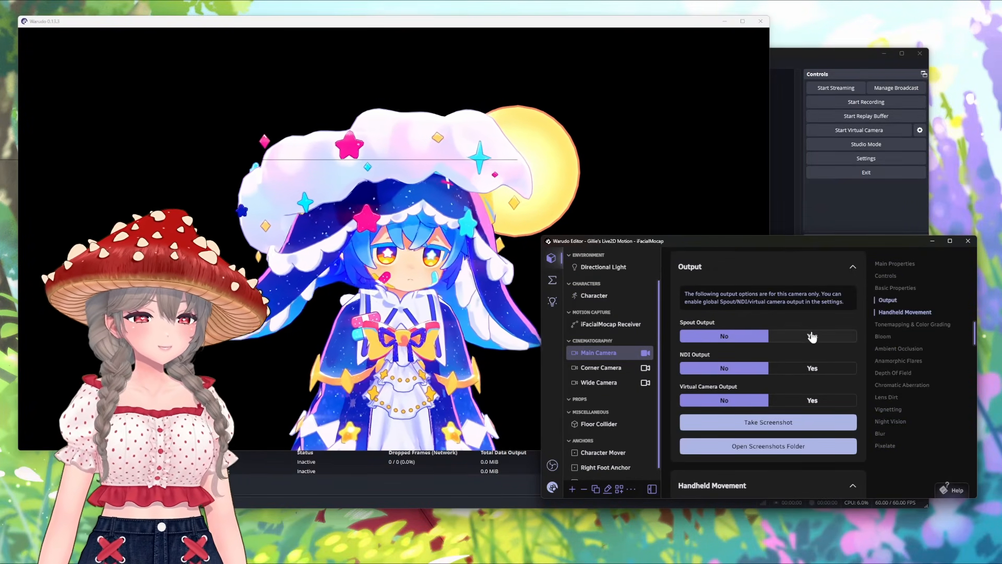
{"action": "left_click", "coordinate": [812, 337]}
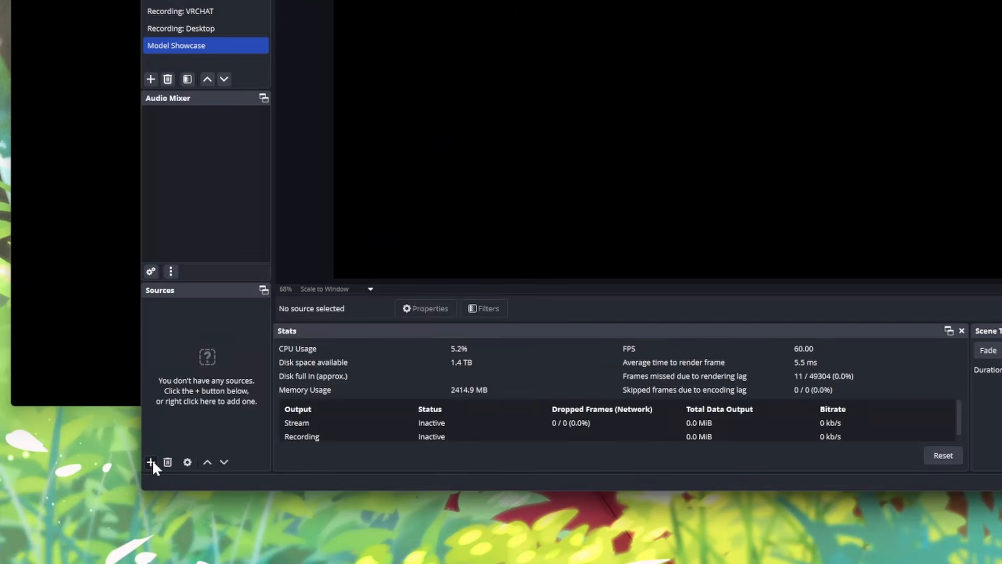
Step: Switch to OBS and add a Spout2 Capture source named Main Camera to the Model Showcase scene
{"action": "left_click", "coordinate": [151, 461]}
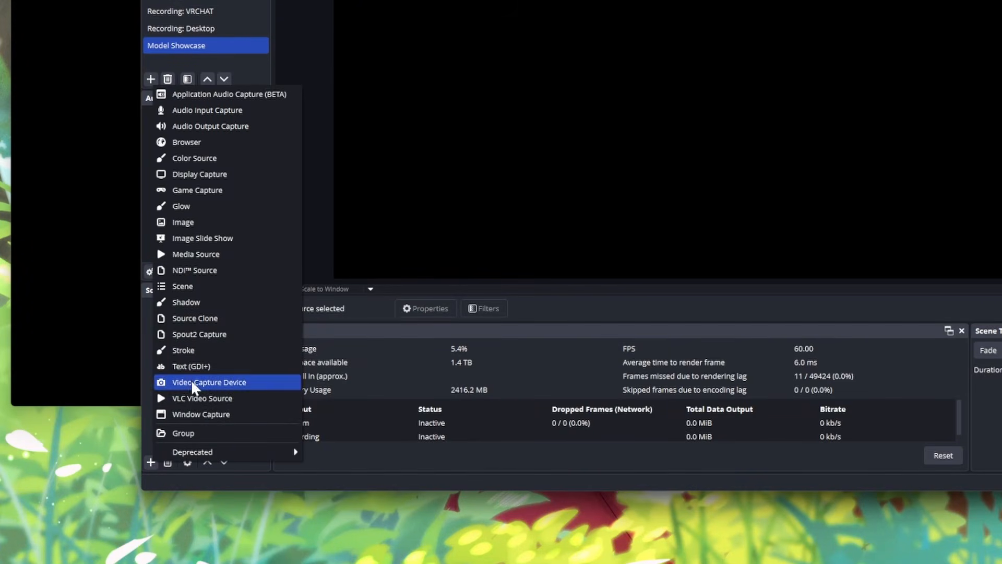
{"action": "left_click", "coordinate": [202, 335]}
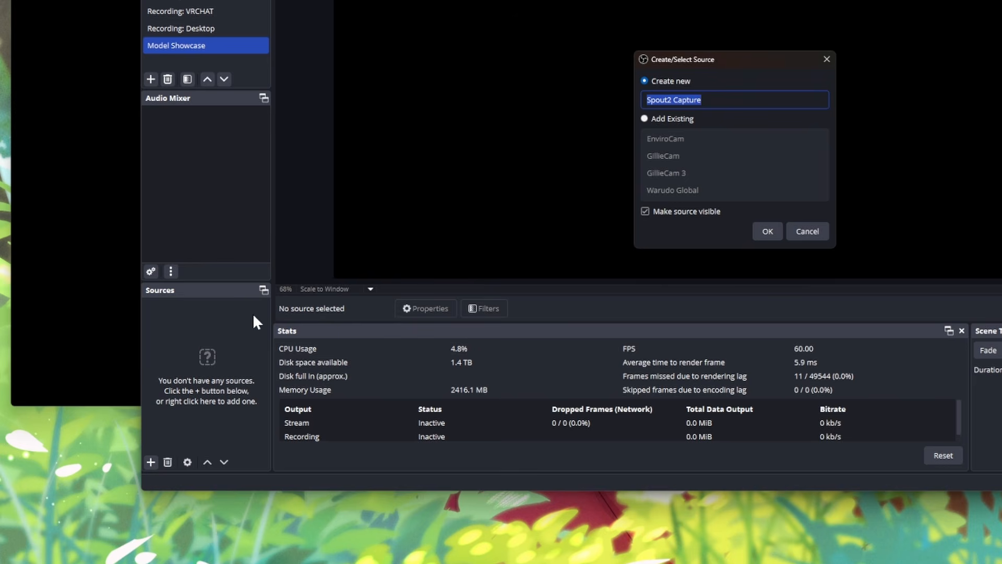
{"action": "type", "text": "Ma"}
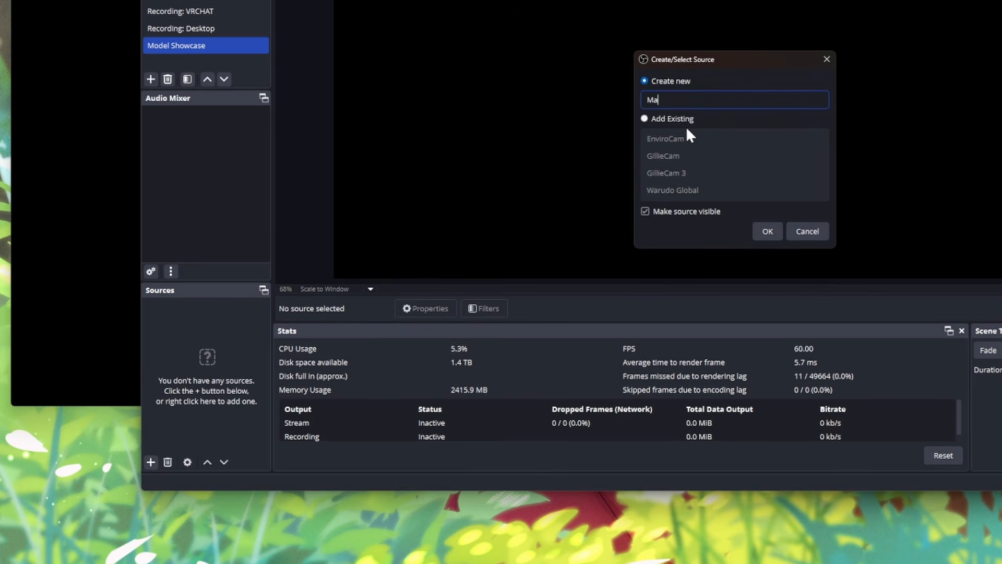
{"action": "type", "text": "in Camera"}
{"action": "left_click", "coordinate": [767, 231]}
Step: Set the Main Camera source's Spout sender to Warudo Main Camera and its composite mode to Premultiplied Alpha
{"action": "left_click", "coordinate": [573, 163]}
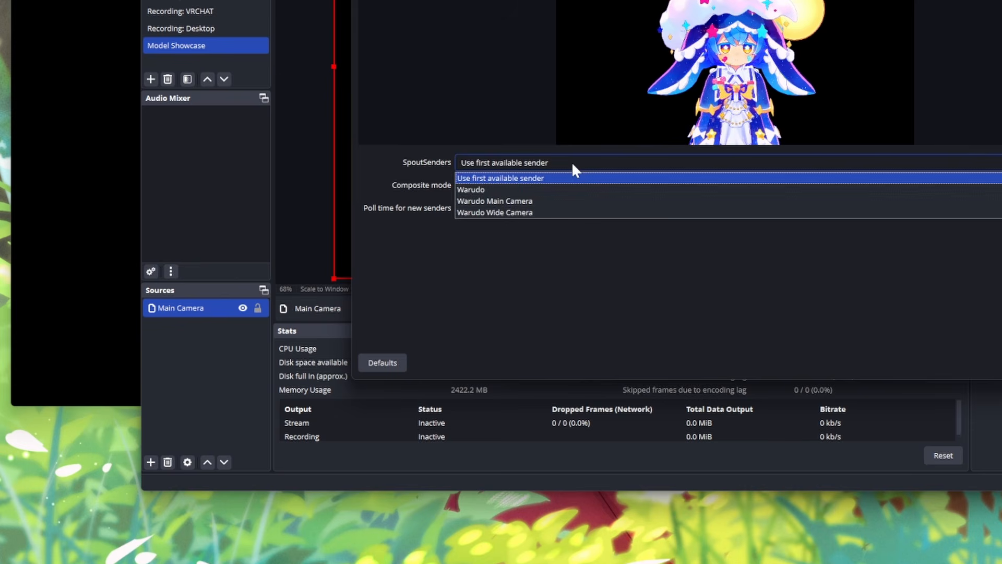
{"action": "left_click", "coordinate": [559, 201]}
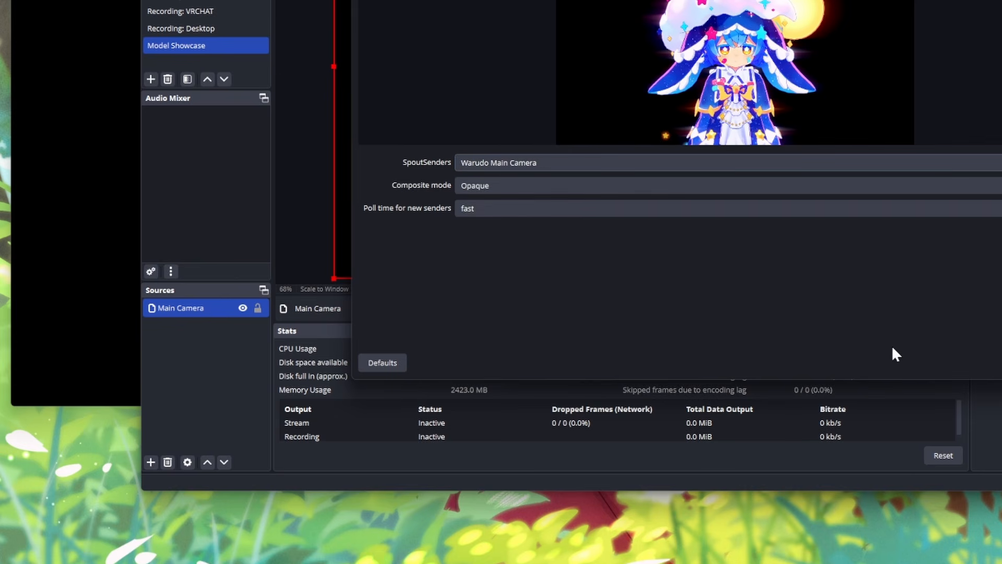
{"action": "left_click", "coordinate": [490, 186]}
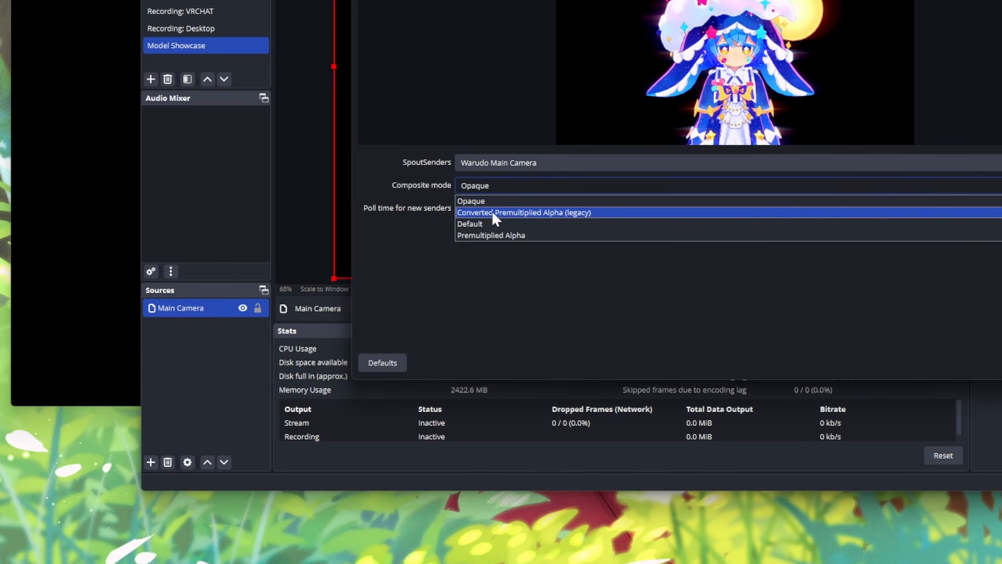
{"action": "left_click", "coordinate": [494, 239]}
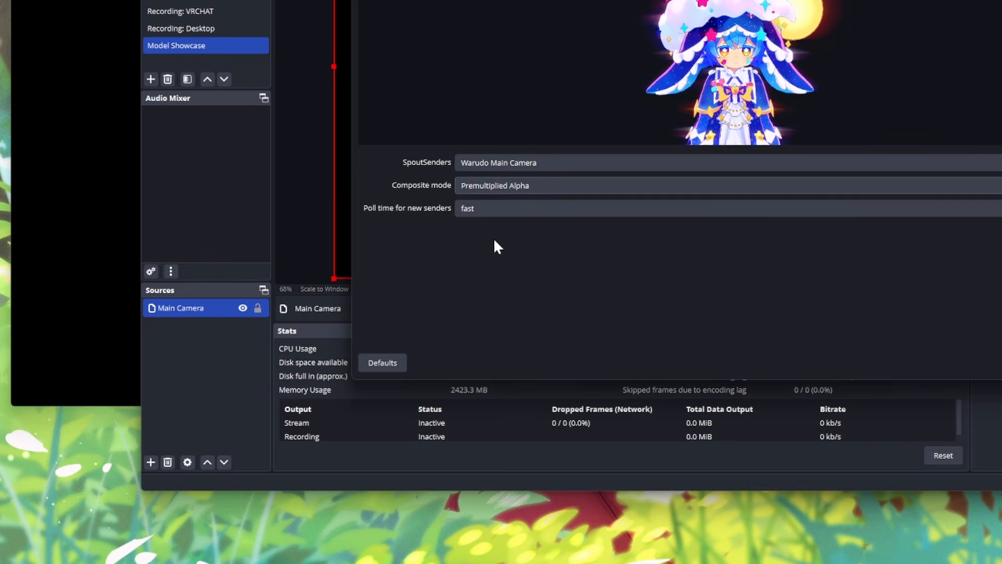
{"action": "left_click", "coordinate": [729, 420]}
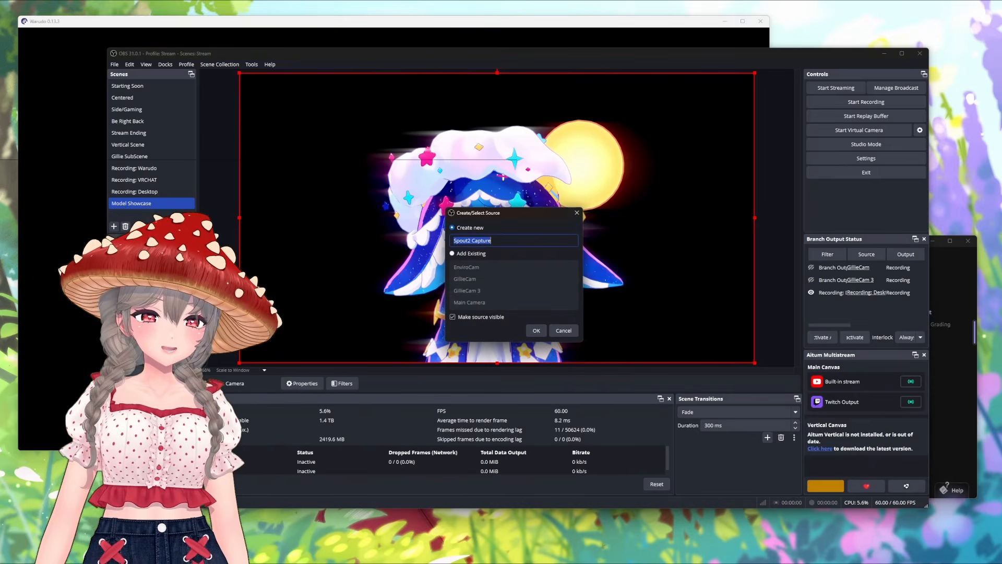
Step: Add a Spout2 Capture source named Wide Camera, using the Warudo Wide Camera sender and the Premultiplied Alpha composite mode
{"action": "type", "text": "Wid"}
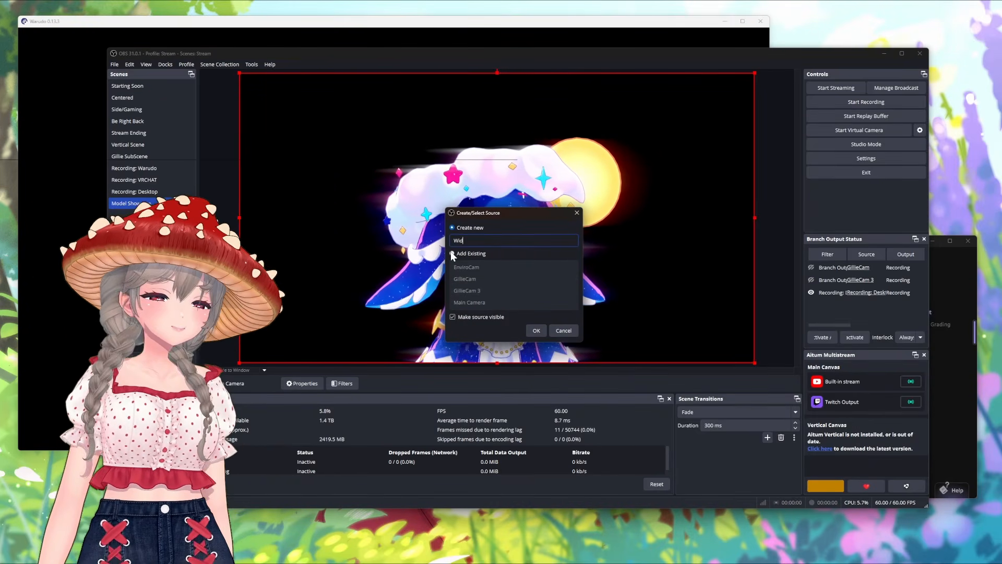
{"action": "type", "text": "e Camera"}
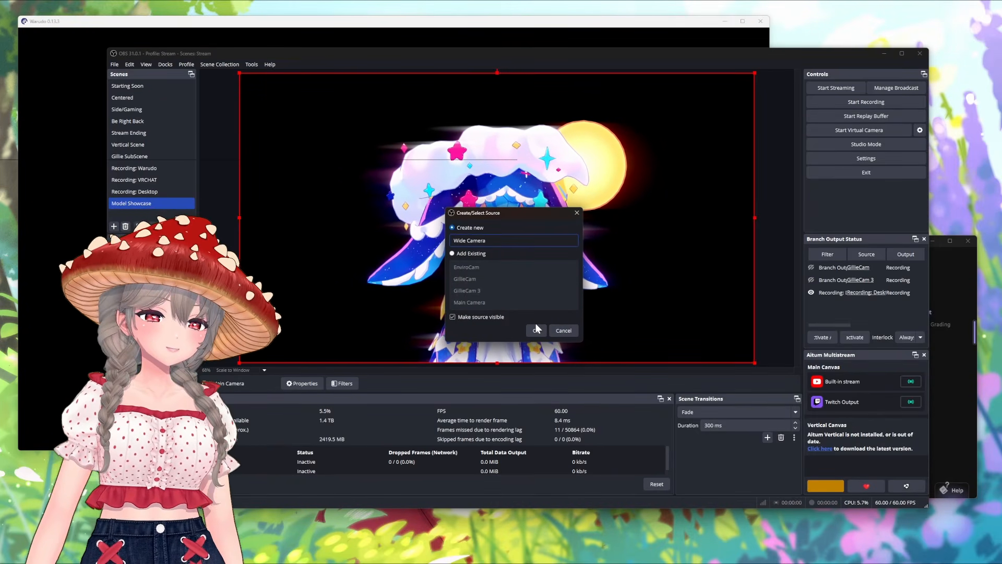
{"action": "left_click", "coordinate": [536, 330]}
{"action": "left_click", "coordinate": [418, 285]}
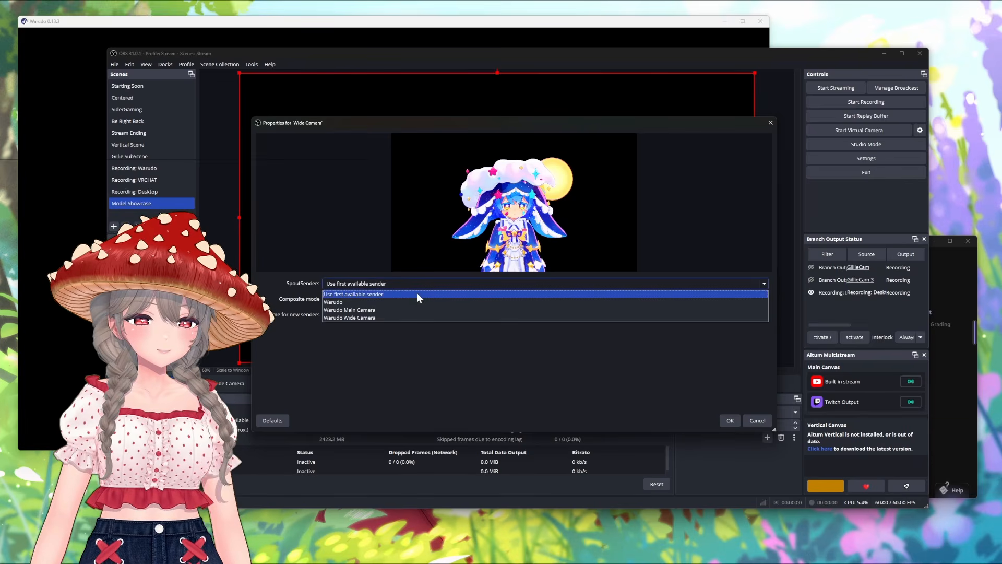
{"action": "left_click", "coordinate": [413, 317]}
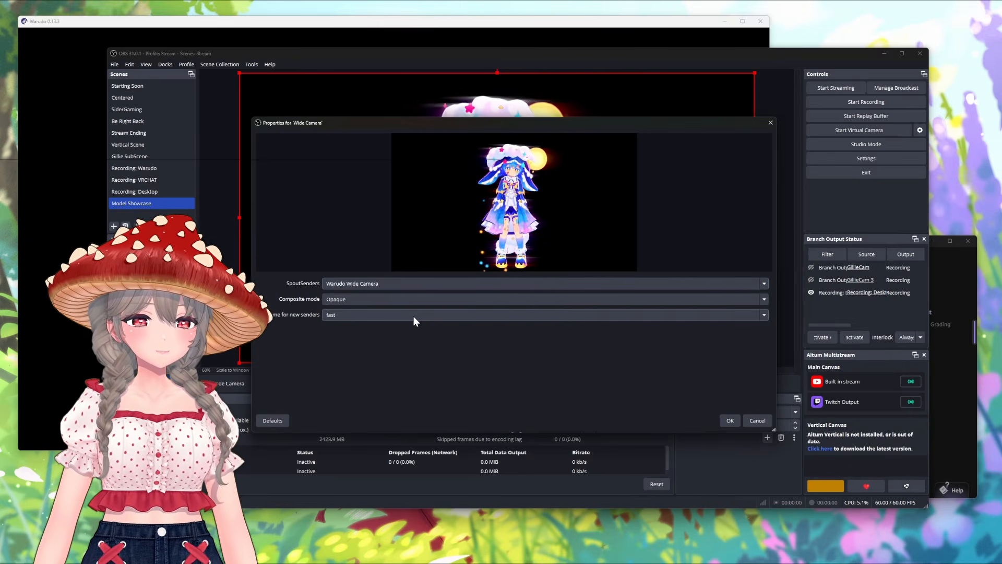
{"action": "left_click", "coordinate": [395, 300]}
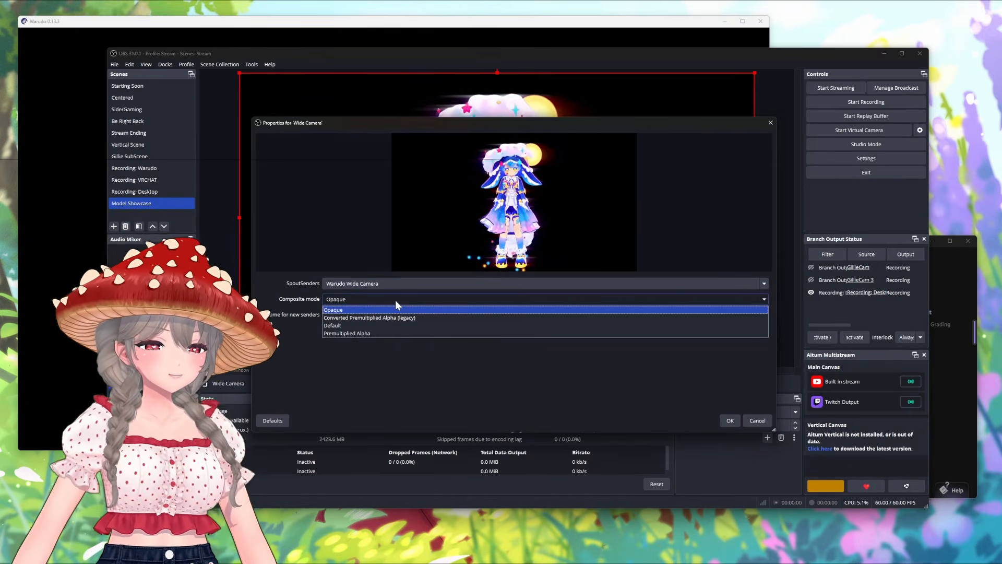
{"action": "left_click", "coordinate": [395, 333]}
{"action": "left_click", "coordinate": [730, 420]}
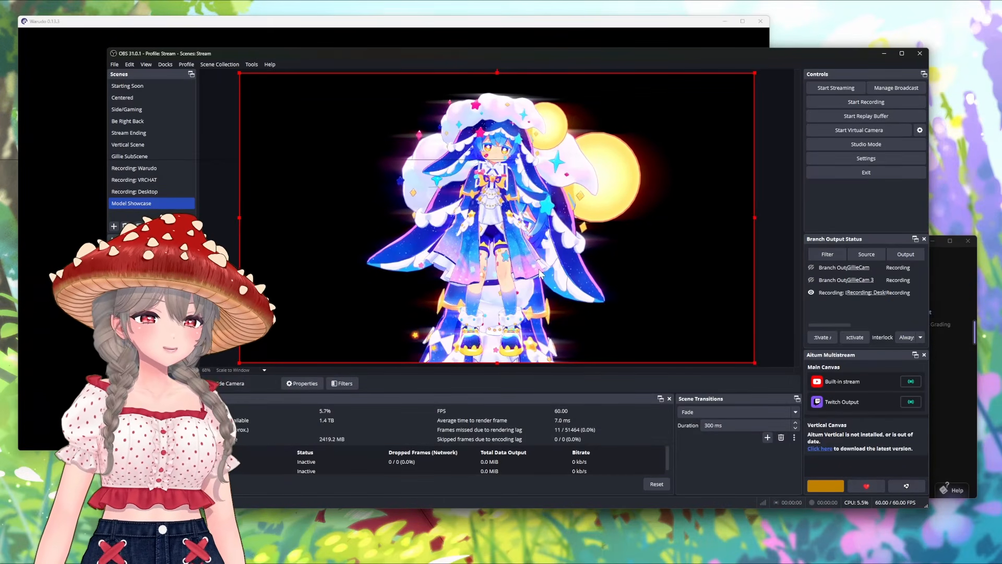
Step: Arrange the views side by side: shift Main Camera left, about 364 px from the canvas's right edge, and Wide Camera about 519 px right
{"action": "left_click_drag", "start_coordinate": [541, 274], "coordinate": [618, 272]}
{"action": "left_click", "coordinate": [152, 385]}
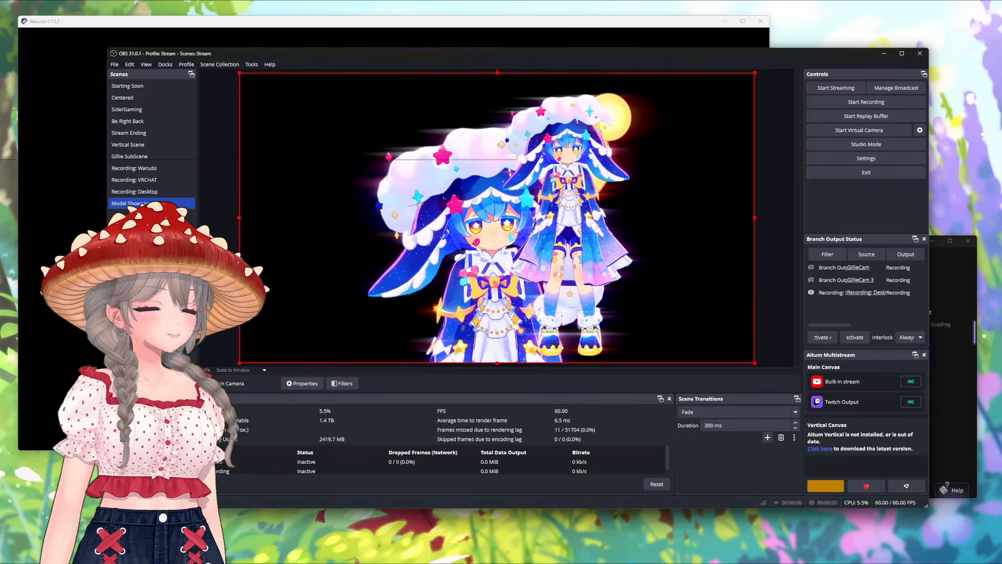
{"action": "left_click_drag", "start_coordinate": [494, 295], "coordinate": [386, 285]}
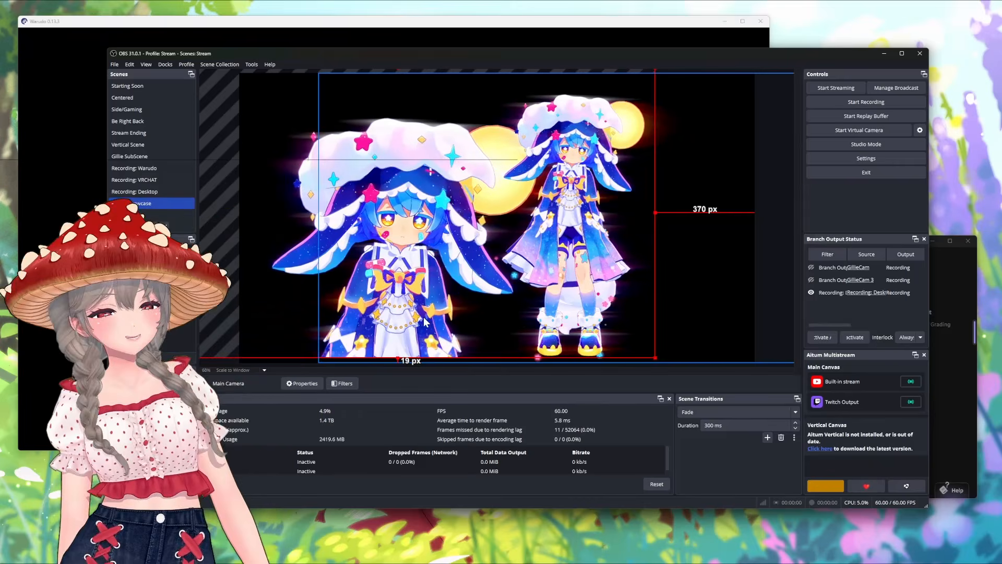
{"action": "mouse_move", "coordinate": [423, 317]}
{"action": "left_mouse_down"}
{"action": "mouse_move", "coordinate": [435, 317]}
{"action": "mouse_move", "coordinate": [425, 320]}
{"action": "left_mouse_up"}
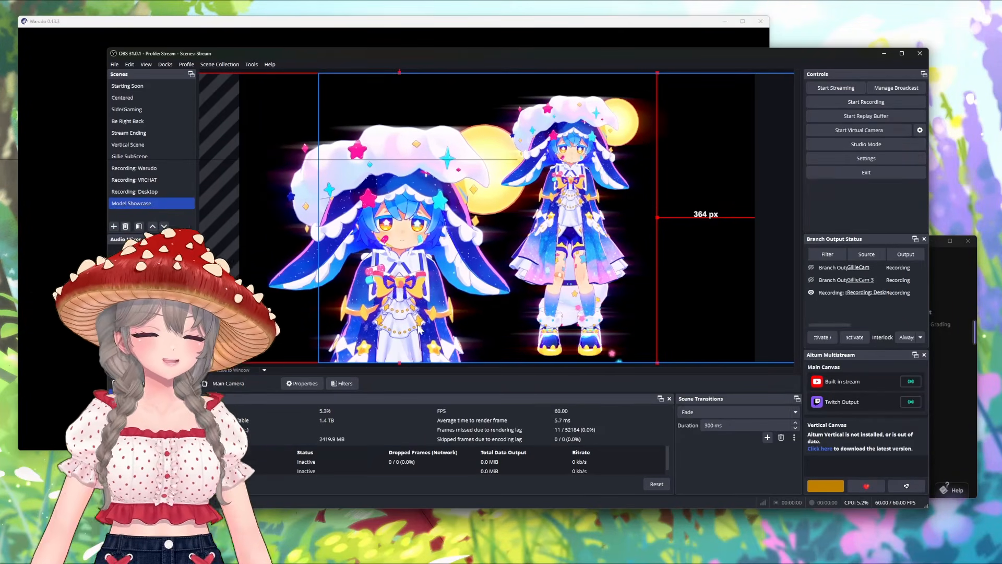
{"action": "left_click_drag", "start_coordinate": [584, 308], "coordinate": [641, 307]}
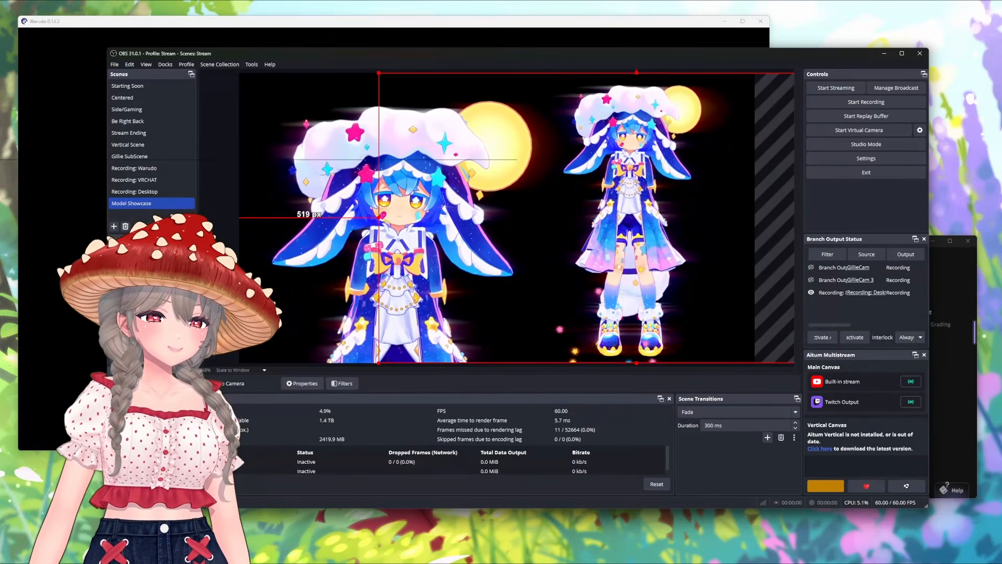
Step: Add the existing Background image source to the scene and order it beneath both camera sources
{"action": "left_click", "coordinate": [162, 334]}
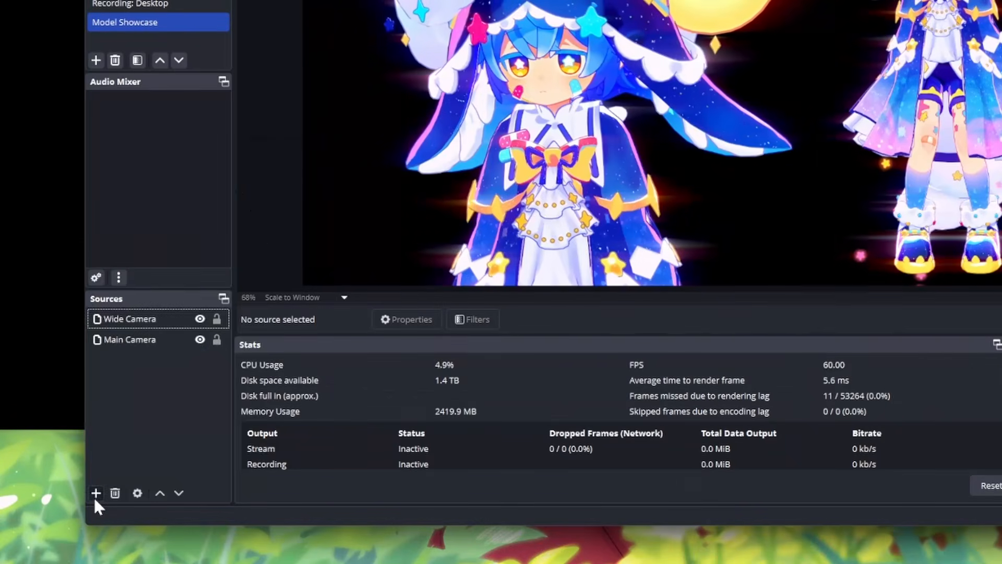
{"action": "left_click", "coordinate": [112, 491]}
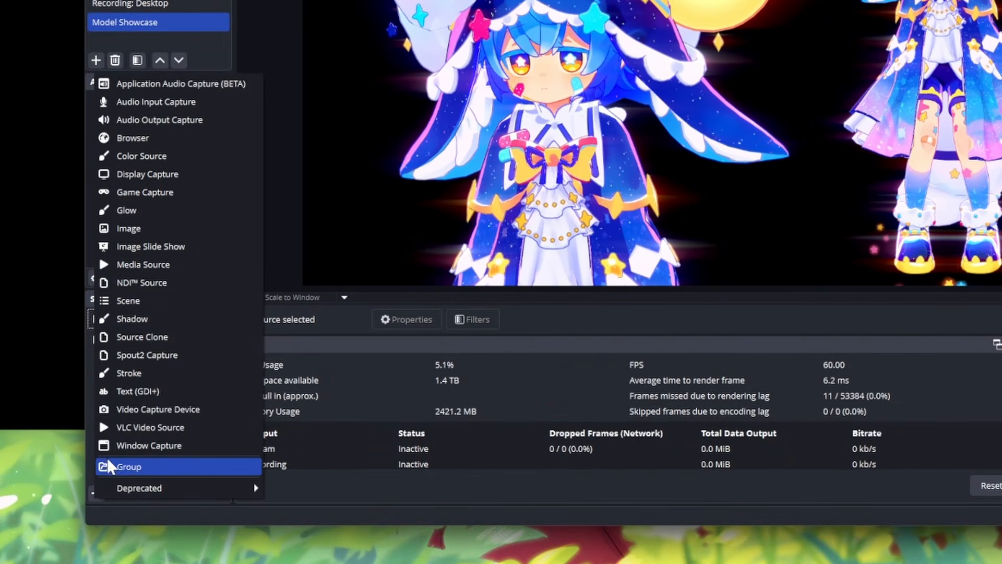
{"action": "left_click", "coordinate": [127, 228]}
{"action": "left_click", "coordinate": [694, 104]}
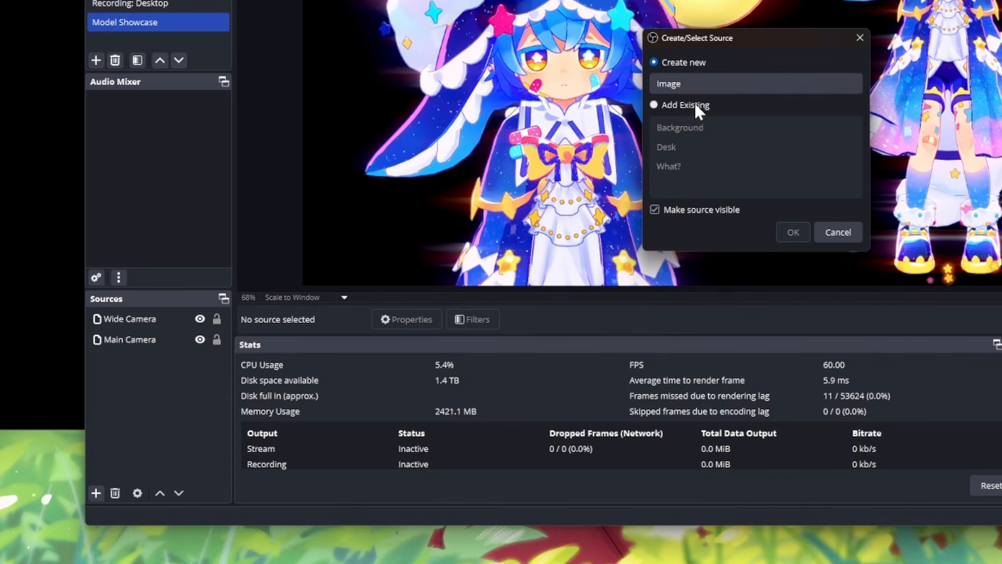
{"action": "left_click", "coordinate": [696, 128]}
{"action": "left_click", "coordinate": [789, 232]}
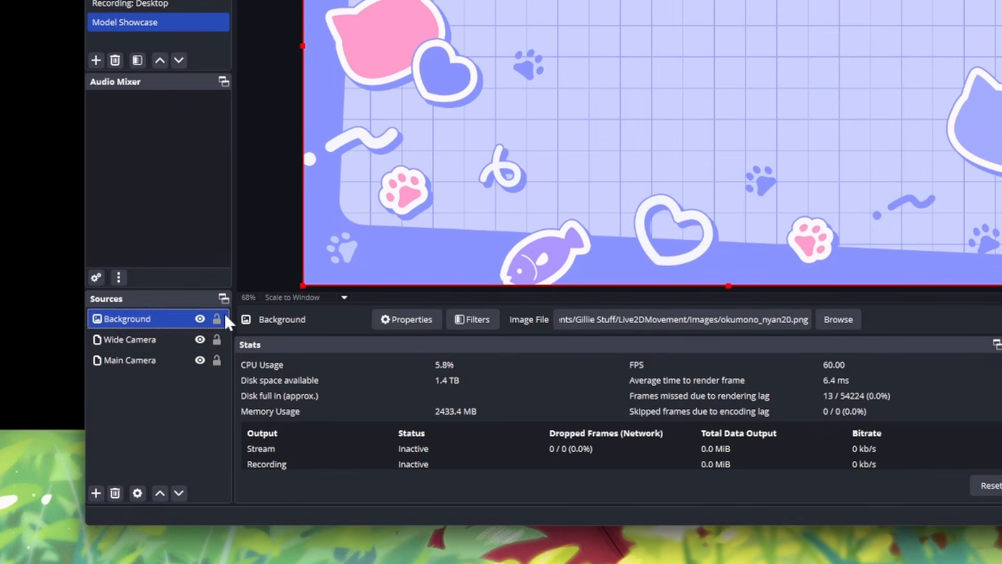
{"action": "left_click_drag", "start_coordinate": [138, 361], "coordinate": [139, 361]}
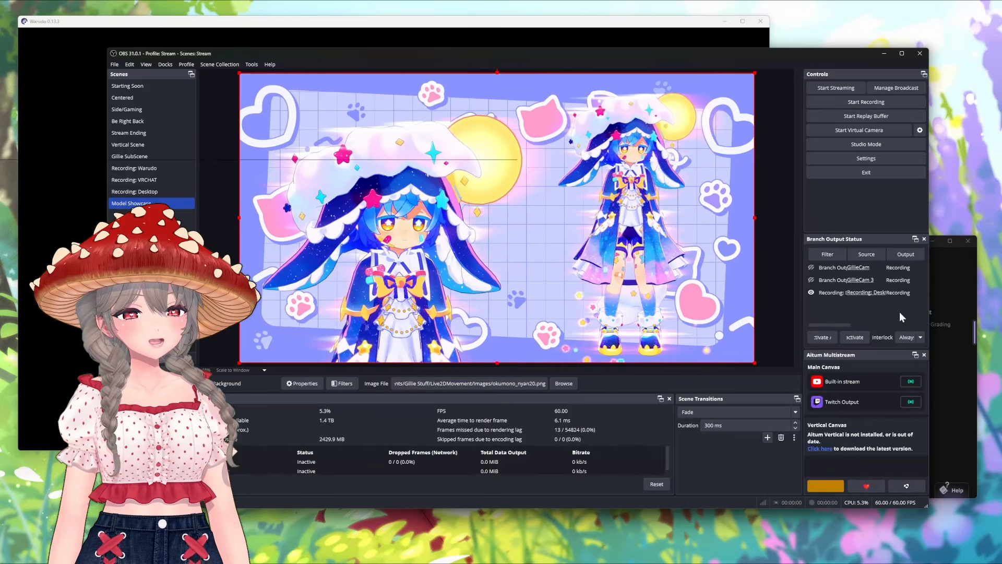
Step: Switch to the Warudo editor and disable Anamorphic Flares for the Main Camera
{"action": "left_click", "coordinate": [966, 284]}
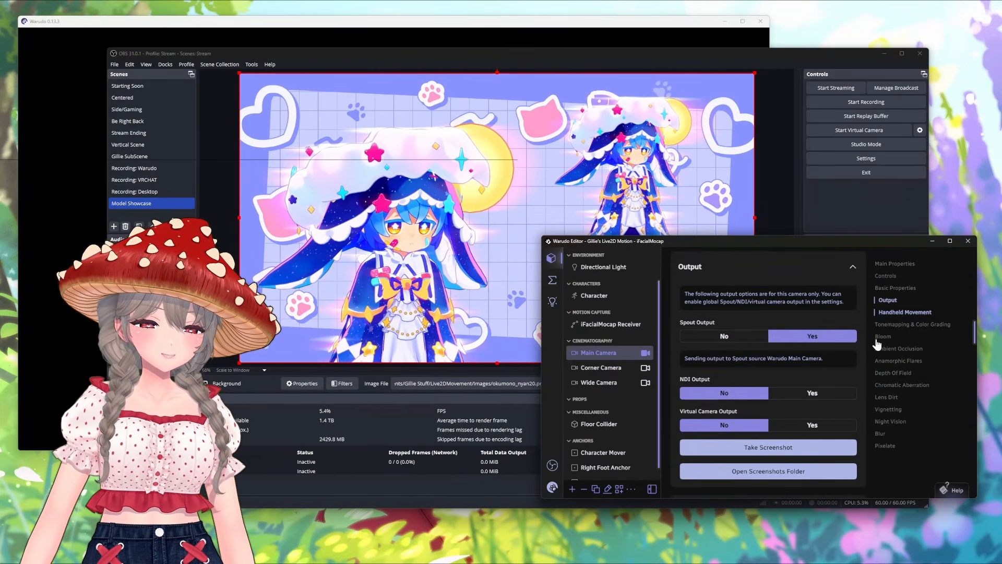
{"action": "left_click", "coordinate": [883, 360]}
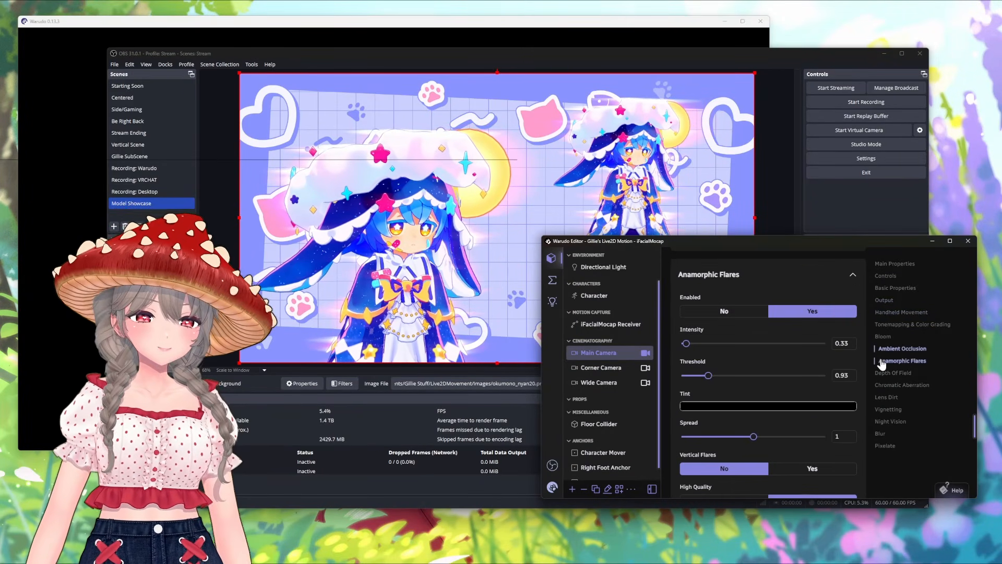
{"action": "left_click", "coordinate": [745, 319]}
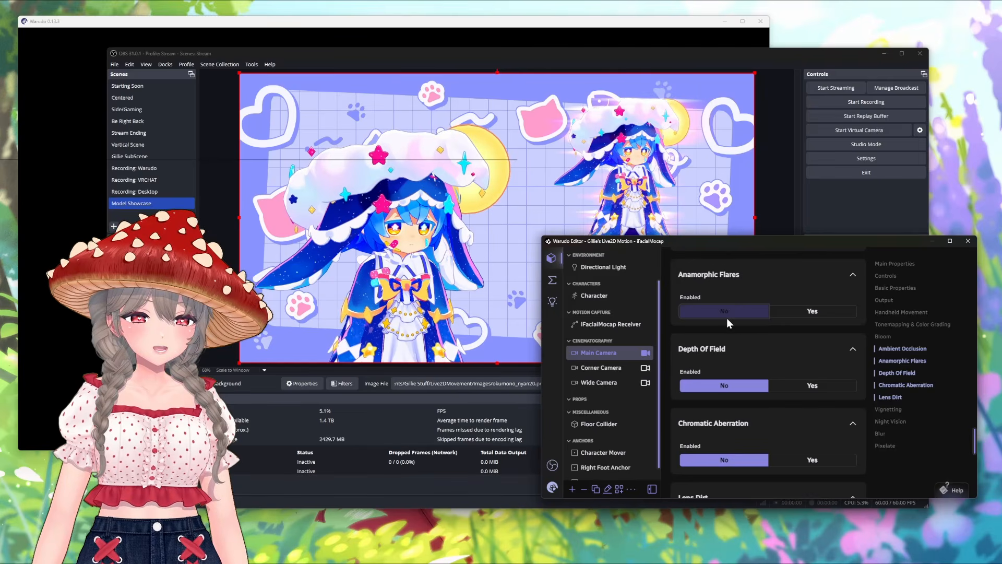
Step: Disable Anamorphic Flares for the Wide Camera as well
{"action": "left_click", "coordinate": [598, 382]}
{"action": "left_click", "coordinate": [877, 361]}
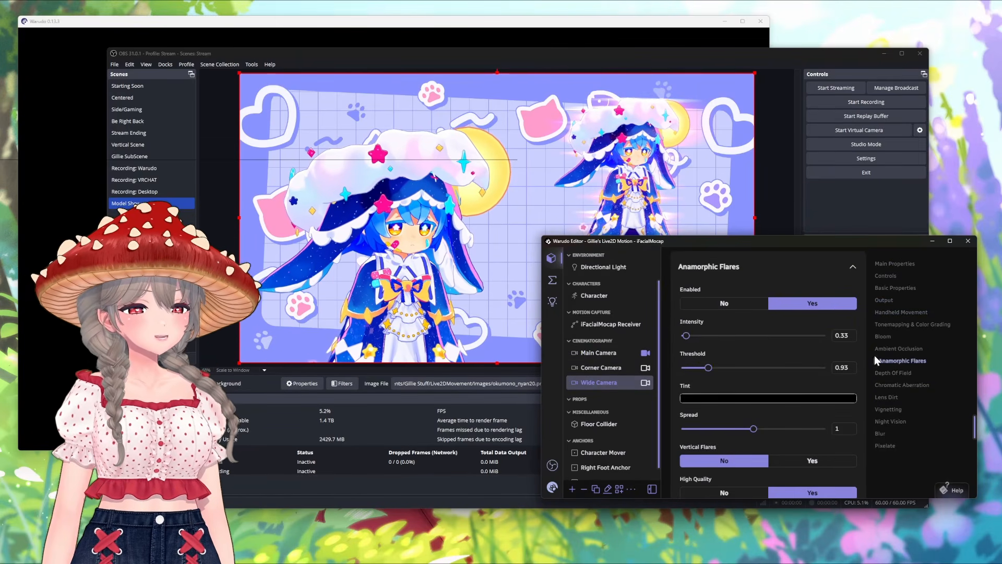
{"action": "left_click", "coordinate": [728, 308]}
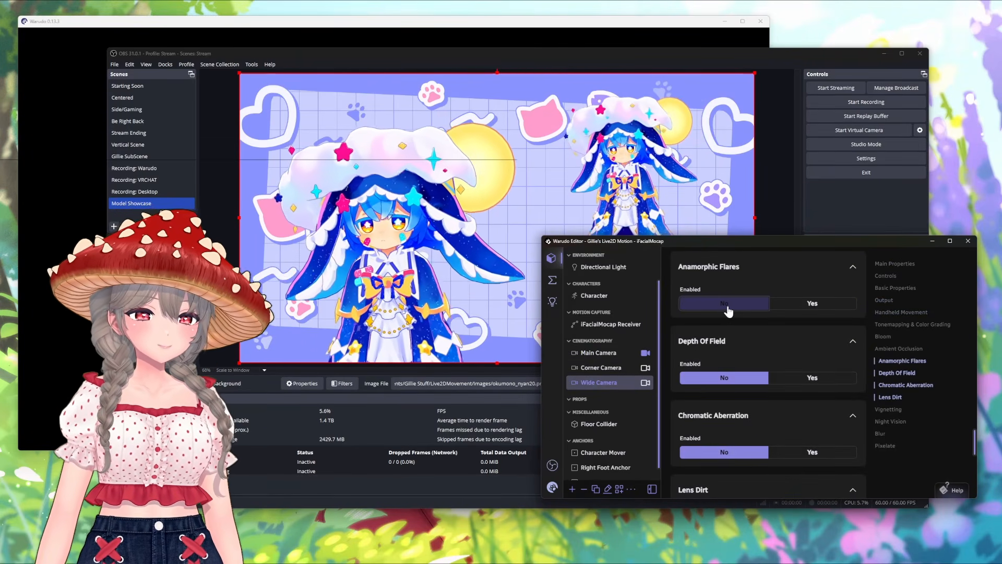
Step: Switch back to OBS, add a Stroke filter to the Wide Camera source, and place its filter window clear of the characters in the preview
{"action": "left_click", "coordinate": [152, 368]}
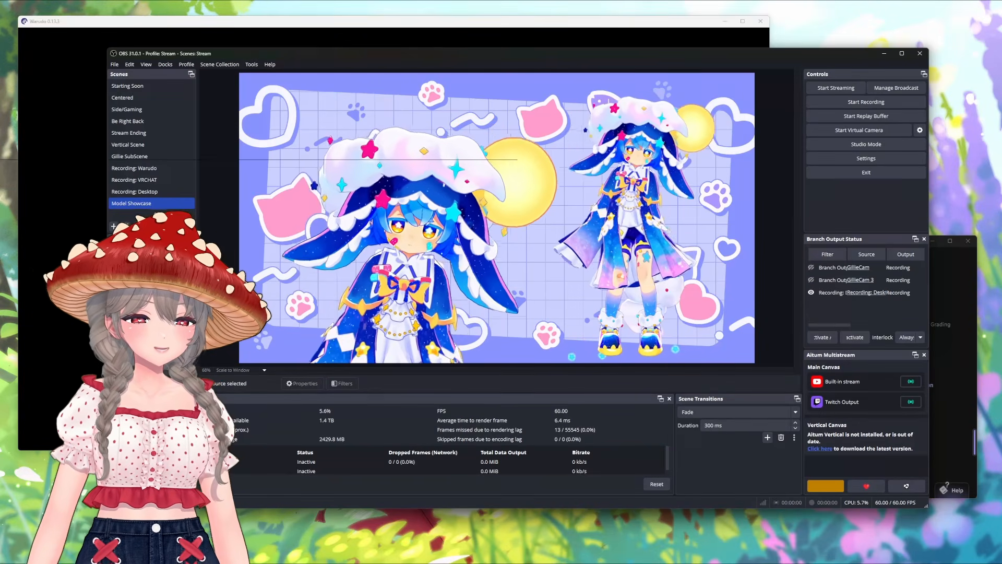
{"action": "left_click", "coordinate": [134, 384]}
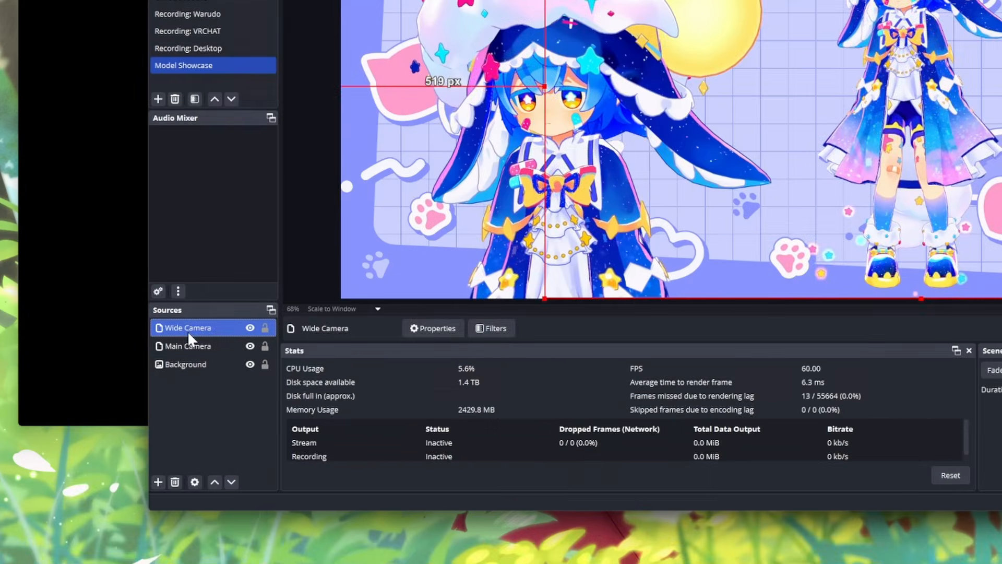
{"action": "right_click", "coordinate": [187, 330]}
{"action": "left_click", "coordinate": [200, 310]}
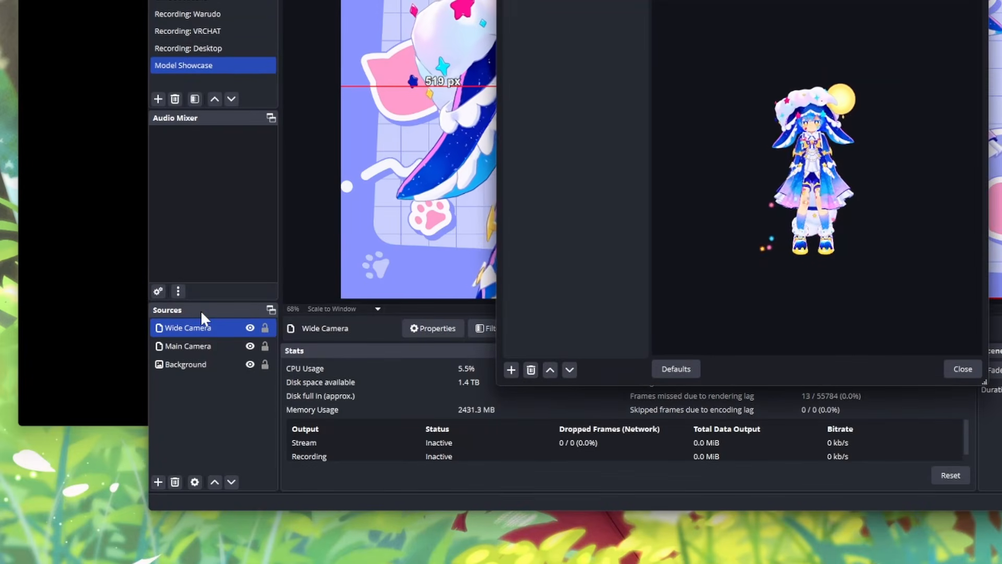
{"action": "left_click", "coordinate": [512, 370]}
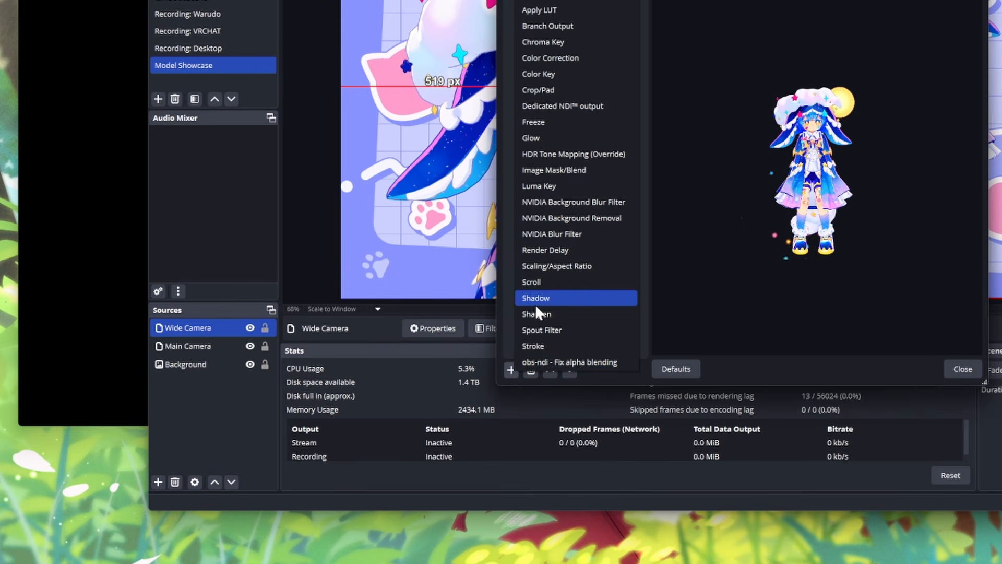
{"action": "left_click", "coordinate": [532, 345]}
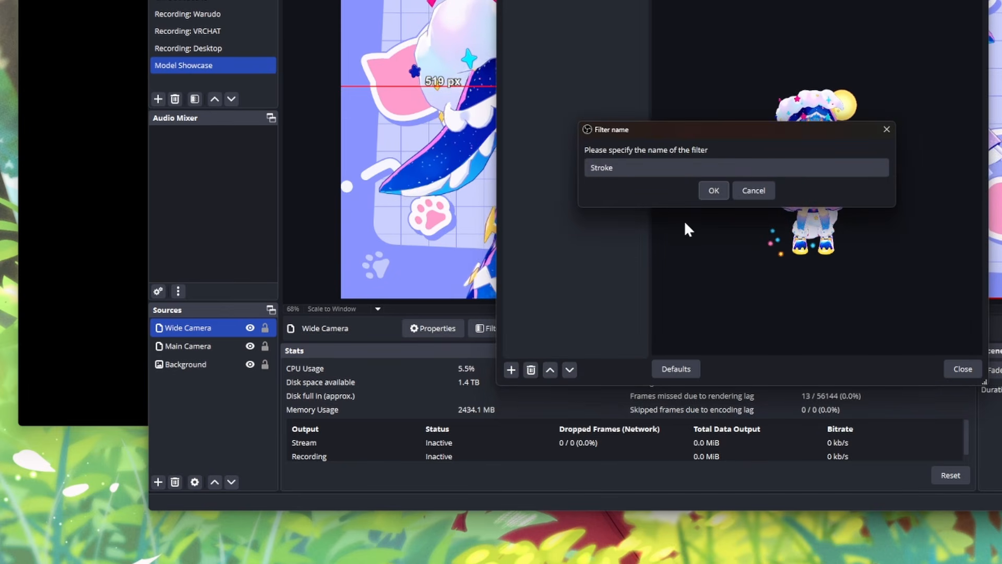
{"action": "left_click", "coordinate": [707, 192]}
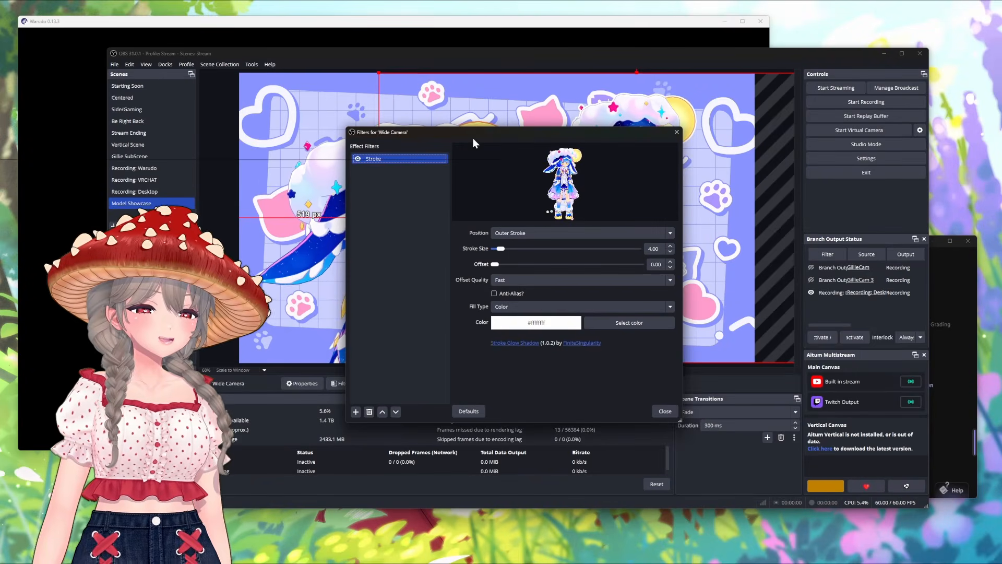
{"action": "left_click_drag", "start_coordinate": [473, 138], "coordinate": [345, 165]}
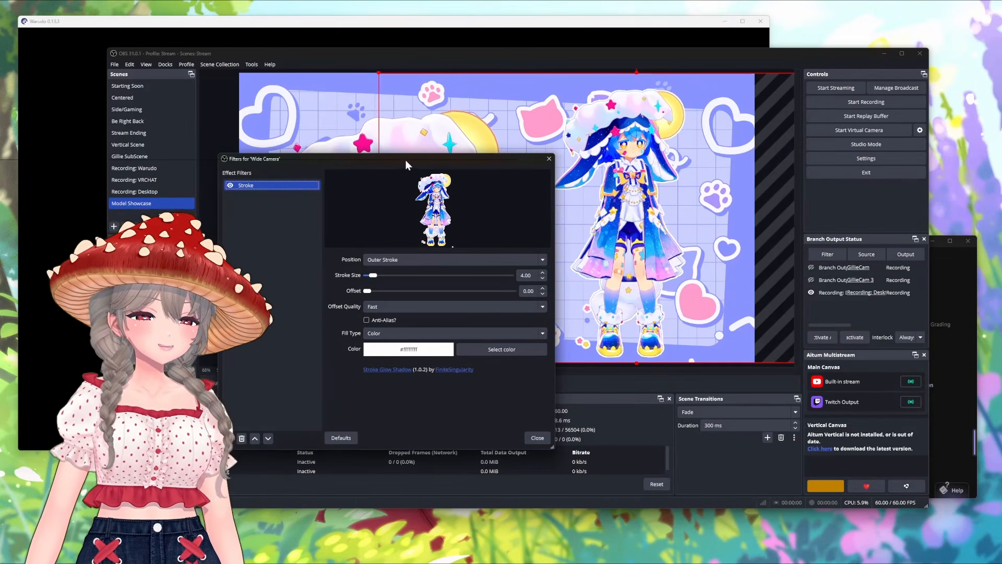
{"action": "left_click_drag", "start_coordinate": [405, 160], "coordinate": [607, 328]}
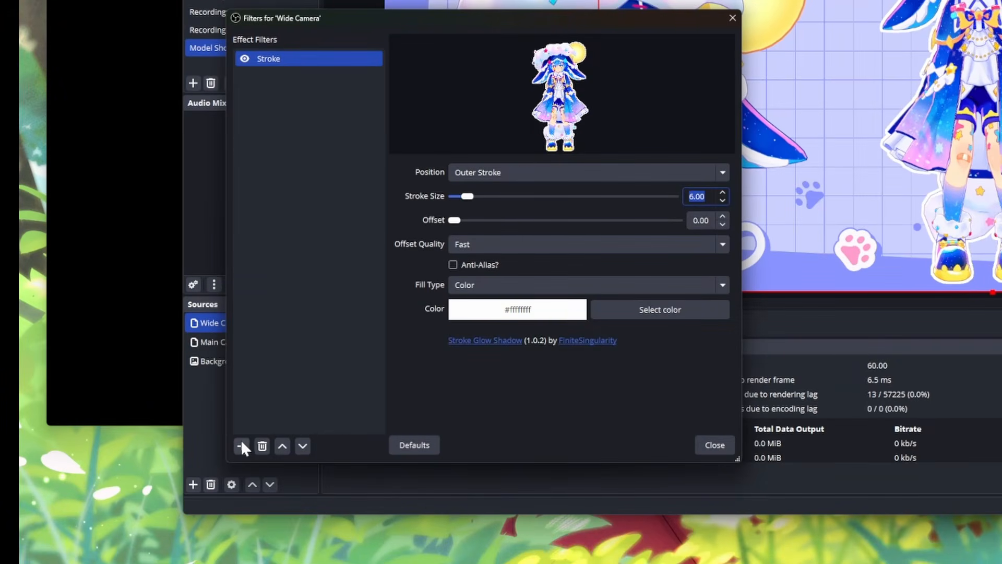
Step: Add a Shadow filter to the Wide Camera source alongside its Stroke filter
{"action": "left_click", "coordinate": [241, 447]}
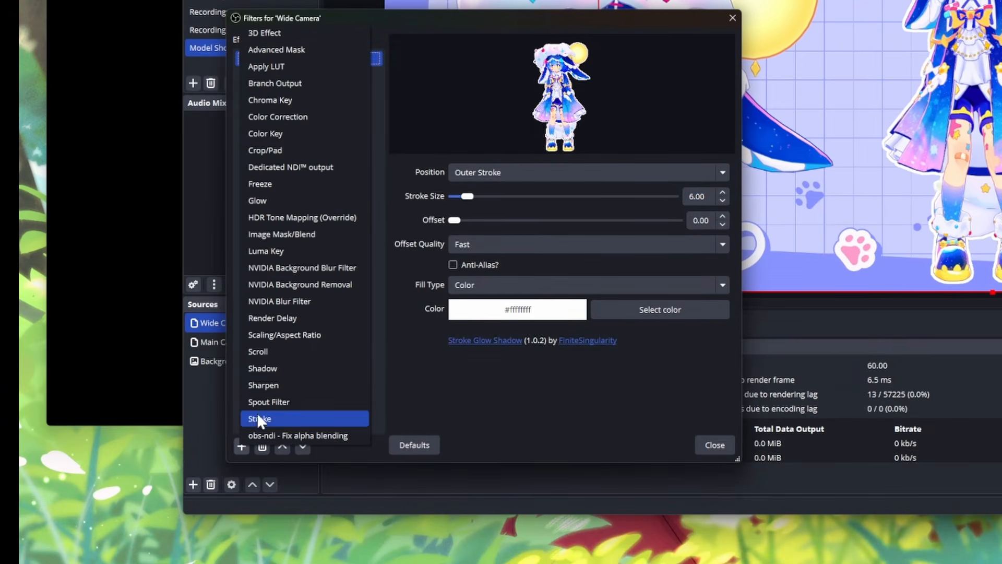
{"action": "left_click", "coordinate": [266, 370]}
{"action": "left_click", "coordinate": [452, 258]}
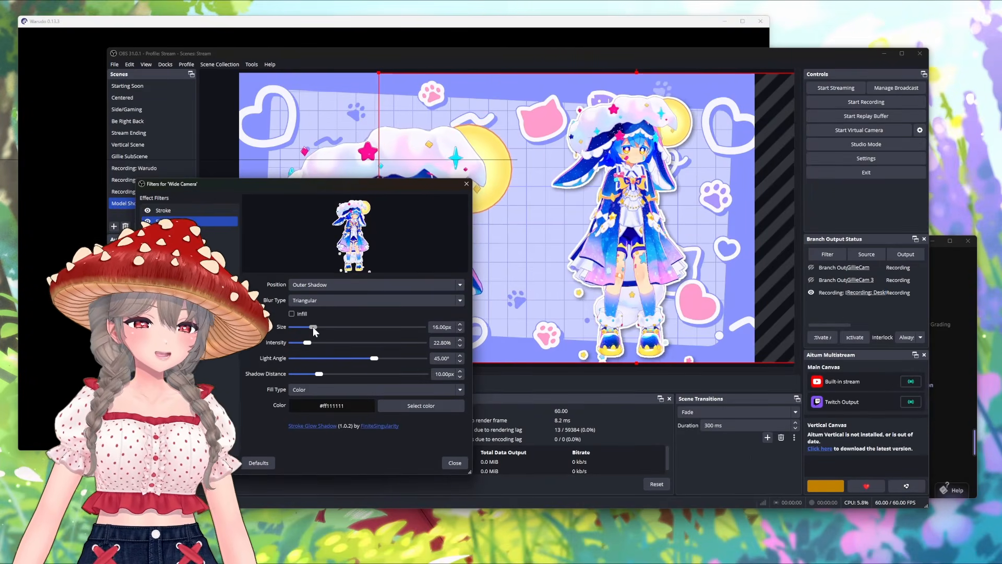
Step: Configure the Wide Camera's Shadow filter with size 0 px, shadow distance 15 px and a light angle of about 38°
{"action": "left_click_drag", "start_coordinate": [313, 327], "coordinate": [290, 327]}
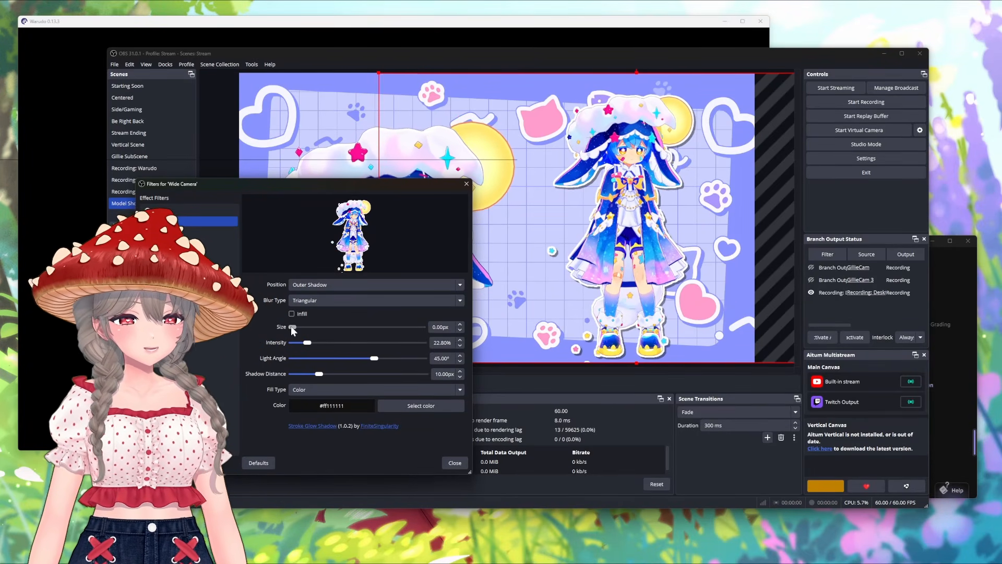
{"action": "left_click_drag", "start_coordinate": [290, 326], "coordinate": [327, 333]}
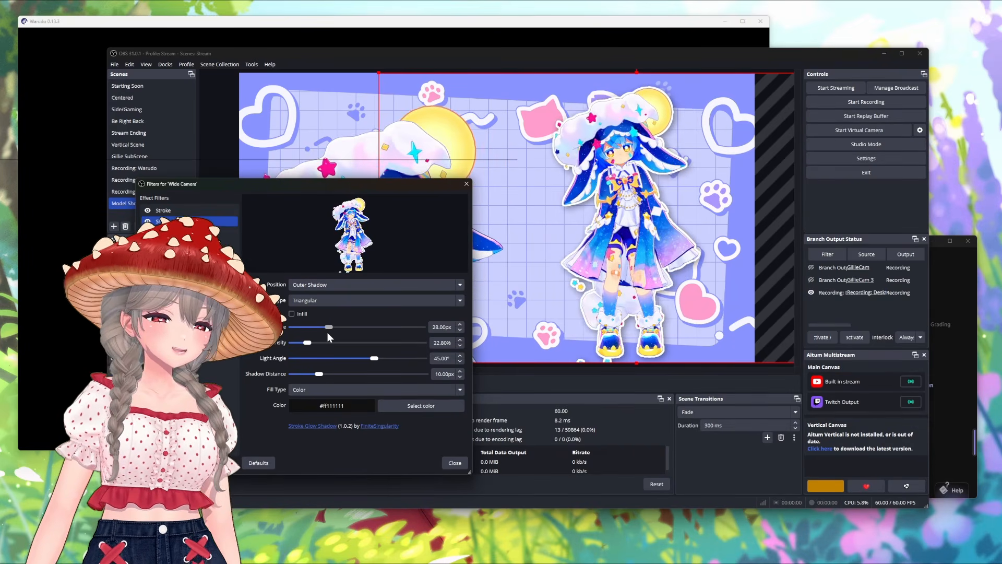
{"action": "left_click_drag", "start_coordinate": [328, 333], "coordinate": [283, 336]}
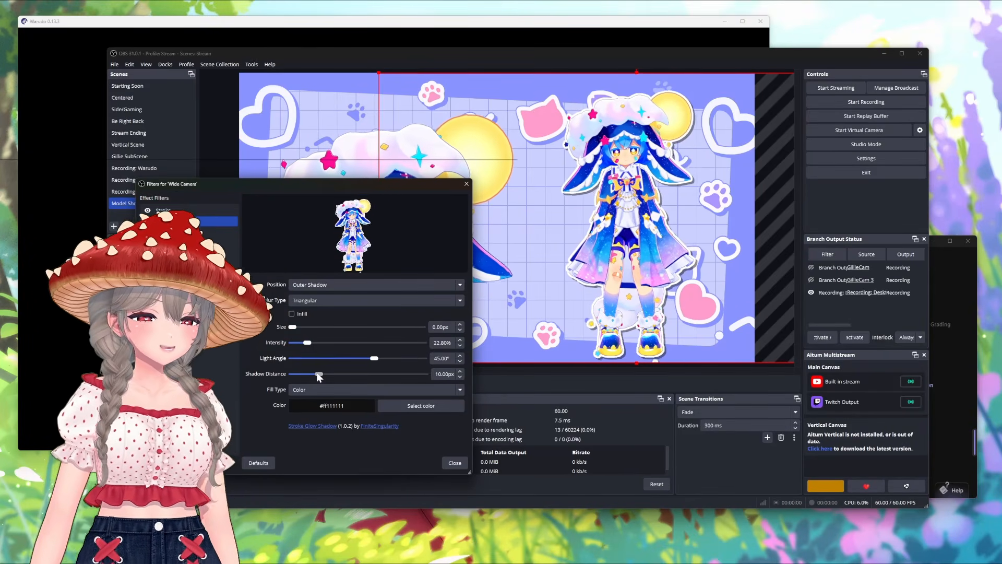
{"action": "left_click_drag", "start_coordinate": [318, 374], "coordinate": [344, 368]}
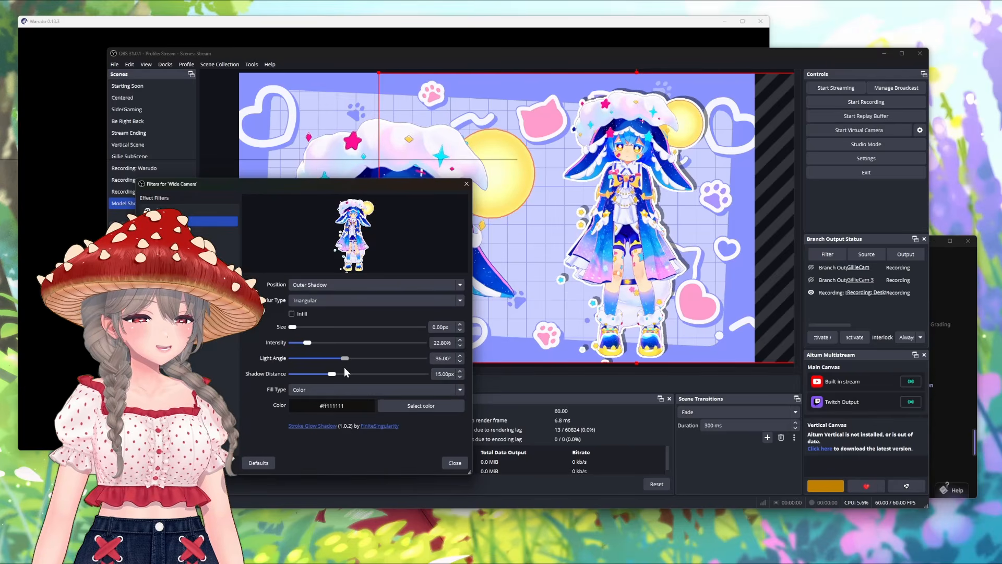
{"action": "left_click_drag", "start_coordinate": [344, 368], "coordinate": [367, 369]}
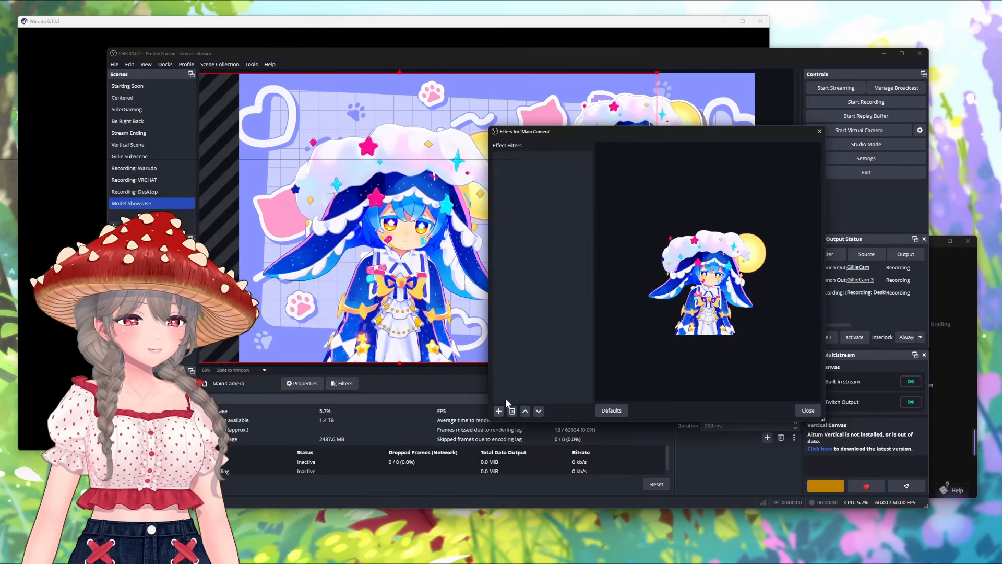
Step: Add a Stroke filter to the Main Camera source, increase its stroke size, and close the filter window
{"action": "left_click", "coordinate": [497, 411]}
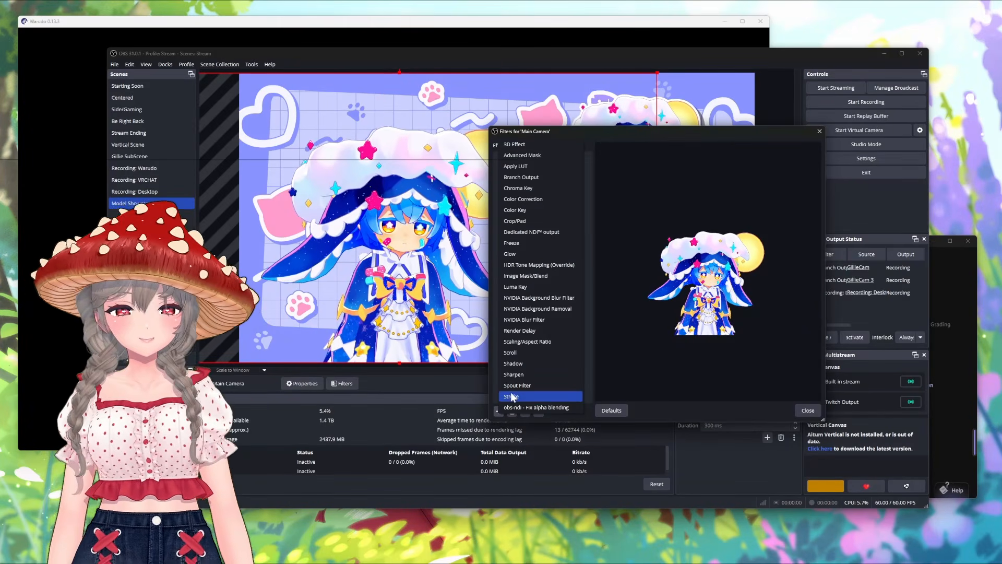
{"action": "left_click", "coordinate": [519, 396]}
{"action": "left_click", "coordinate": [637, 289]}
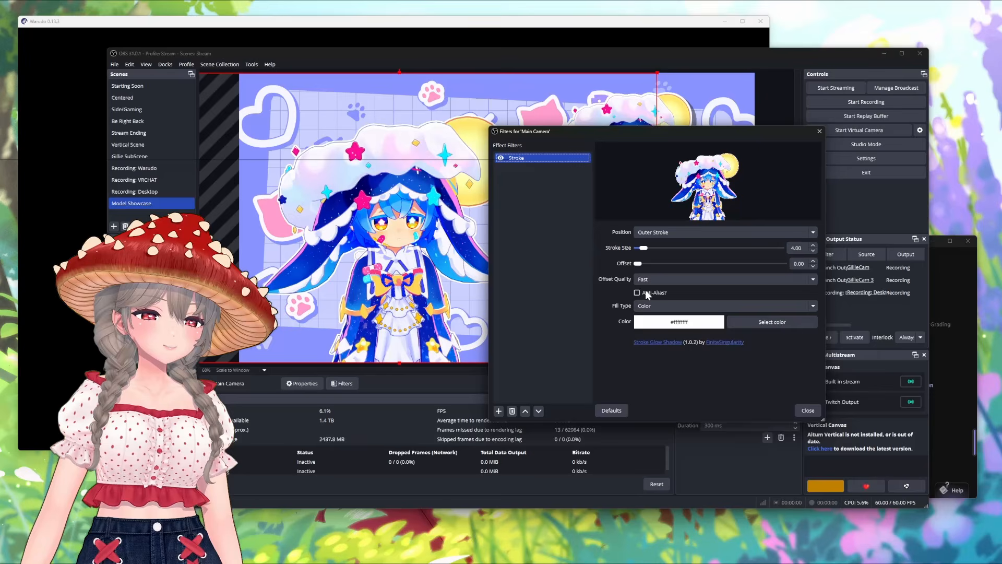
{"action": "left_click", "coordinate": [813, 245]}
{"action": "left_click", "coordinate": [813, 245]}
{"action": "left_click", "coordinate": [806, 410]}
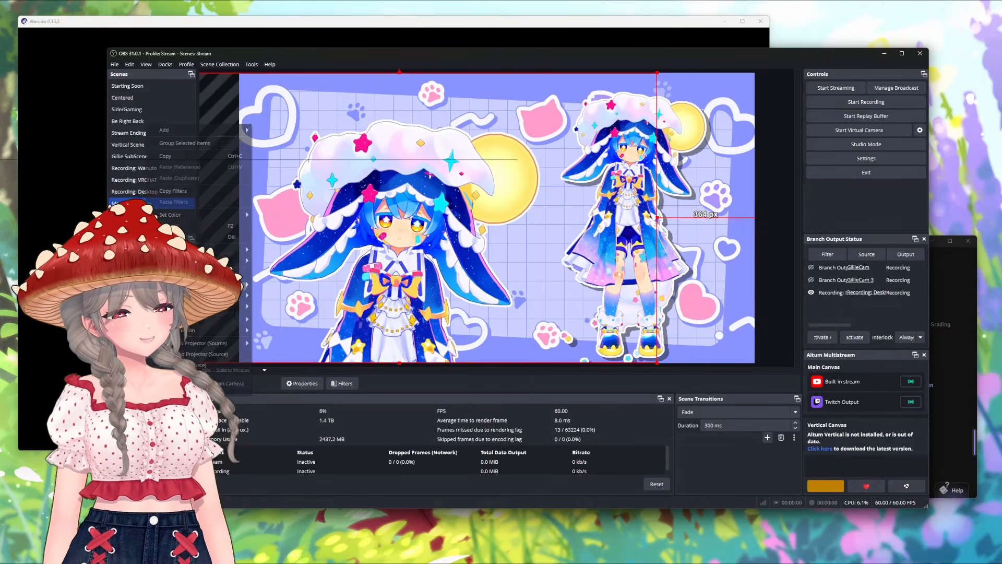
Step: Paste the Wide Camera's copied filters onto the Main Camera source
{"action": "left_click", "coordinate": [229, 377]}
{"action": "left_click_drag", "start_coordinate": [456, 132], "coordinate": [674, 170]}
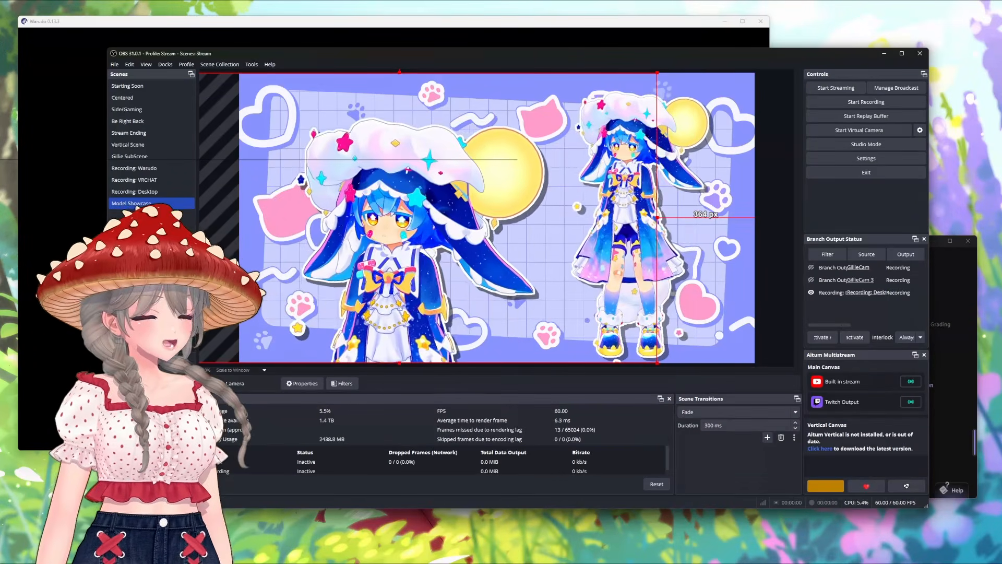